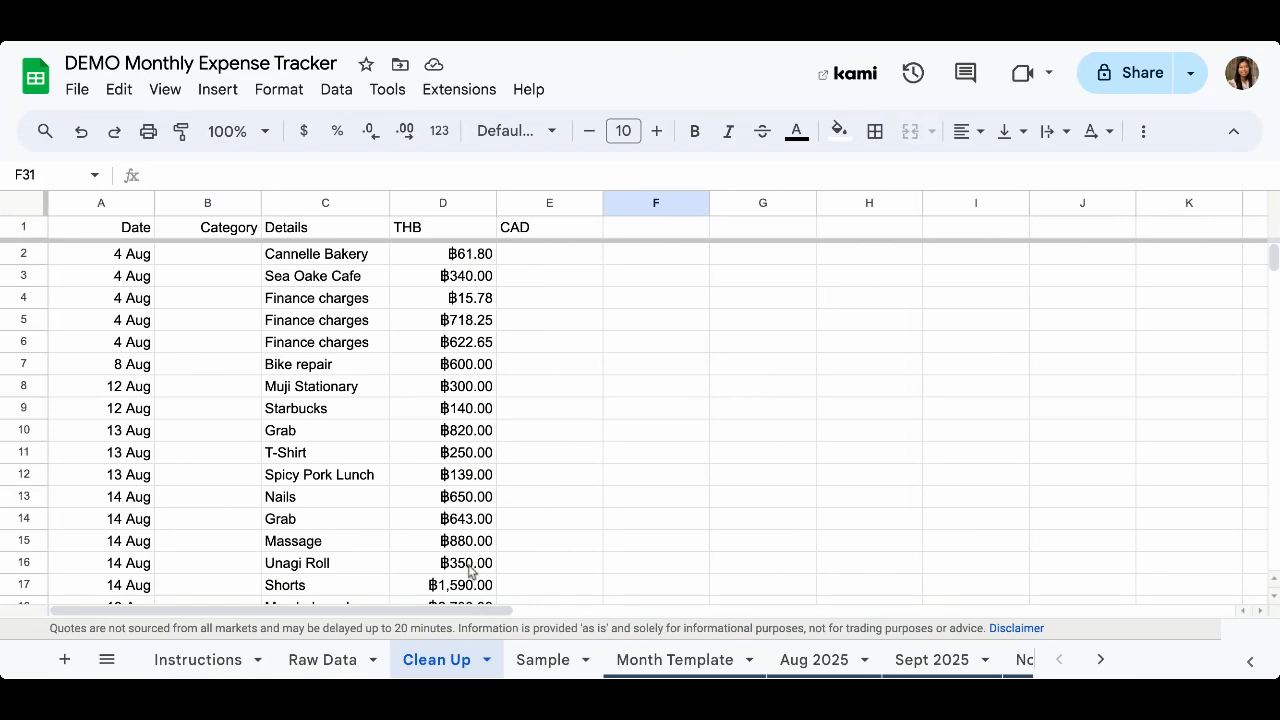
Start a GOOGLEFINANCE function in cell E2 under the CAD header
left_click(557, 263)
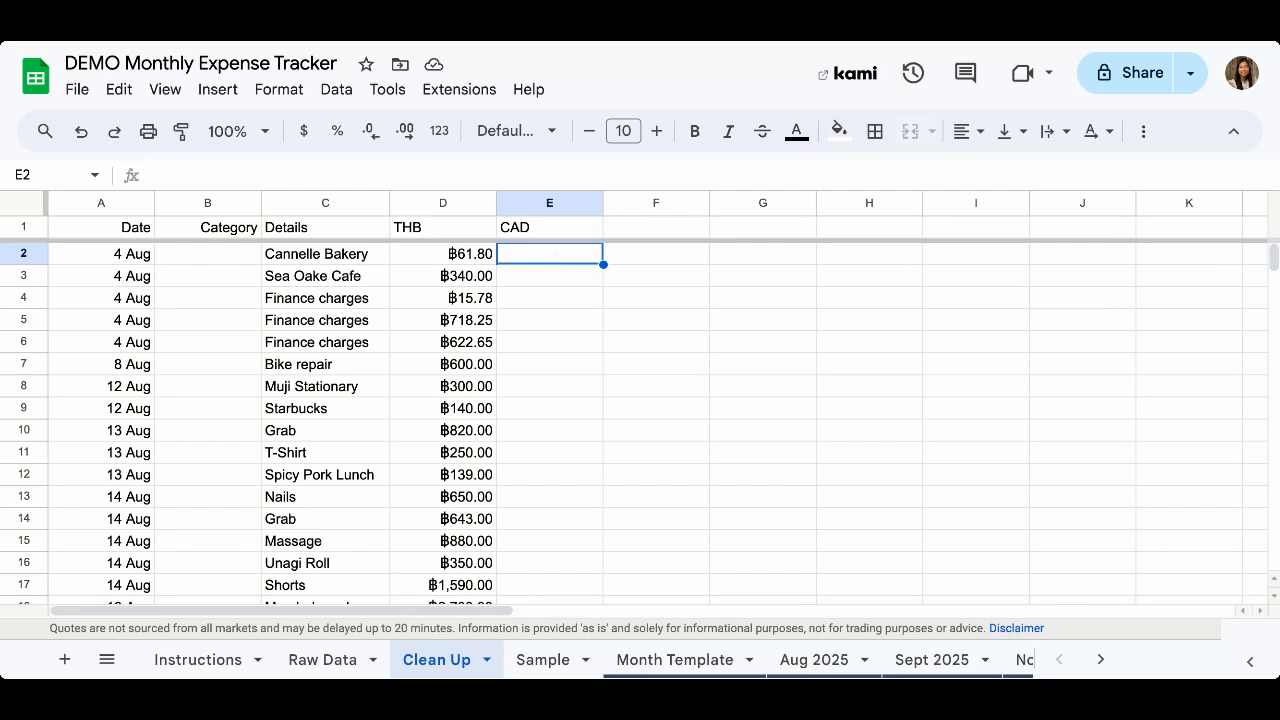
type("=g")
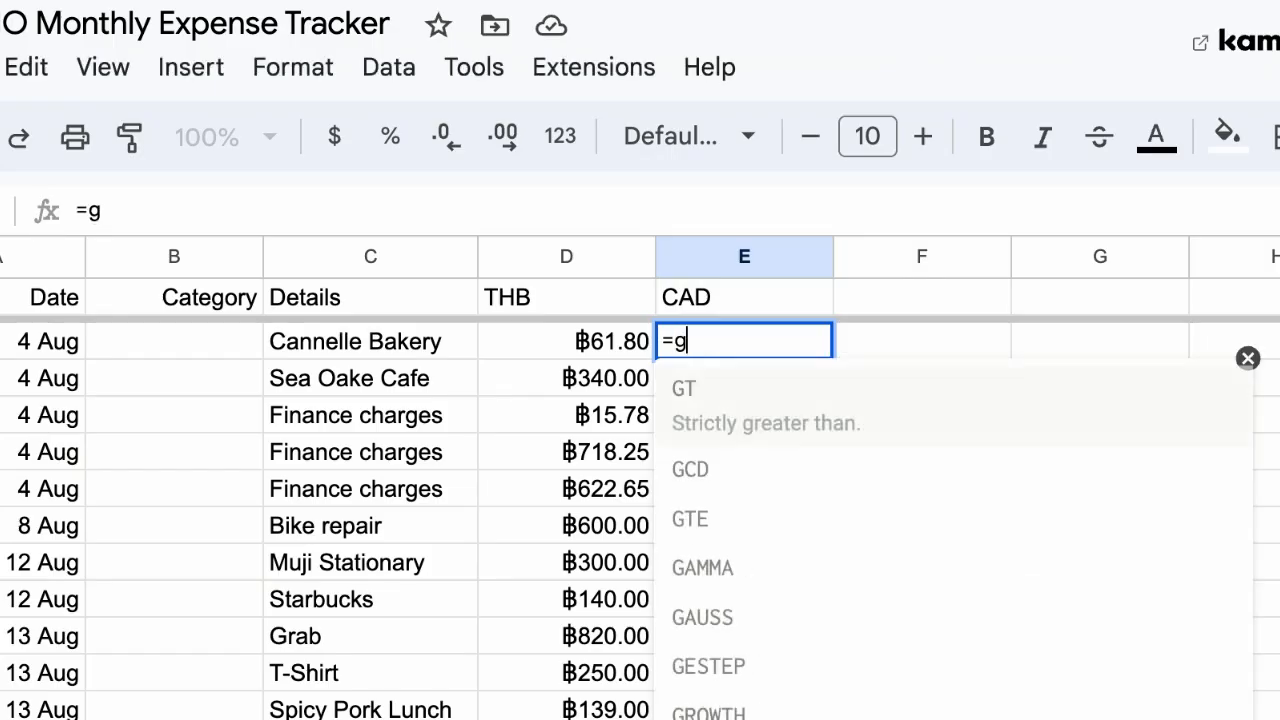
type("ooogle")
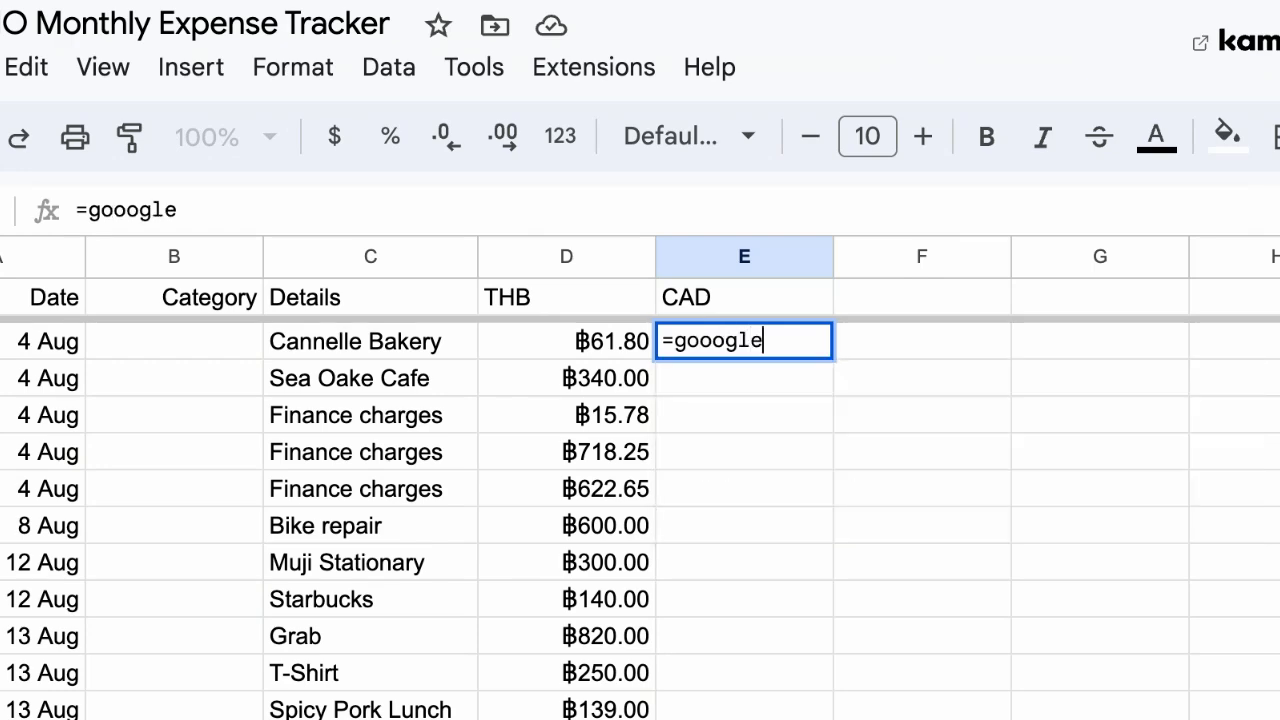
key("BackSpace")
key("BackSpace")
key("BackSpace")
key("BackSpace")
key("BackSpace")
key("BackSpace")
key("BackSpace")
key("BackSpace")
key("BackSpace")
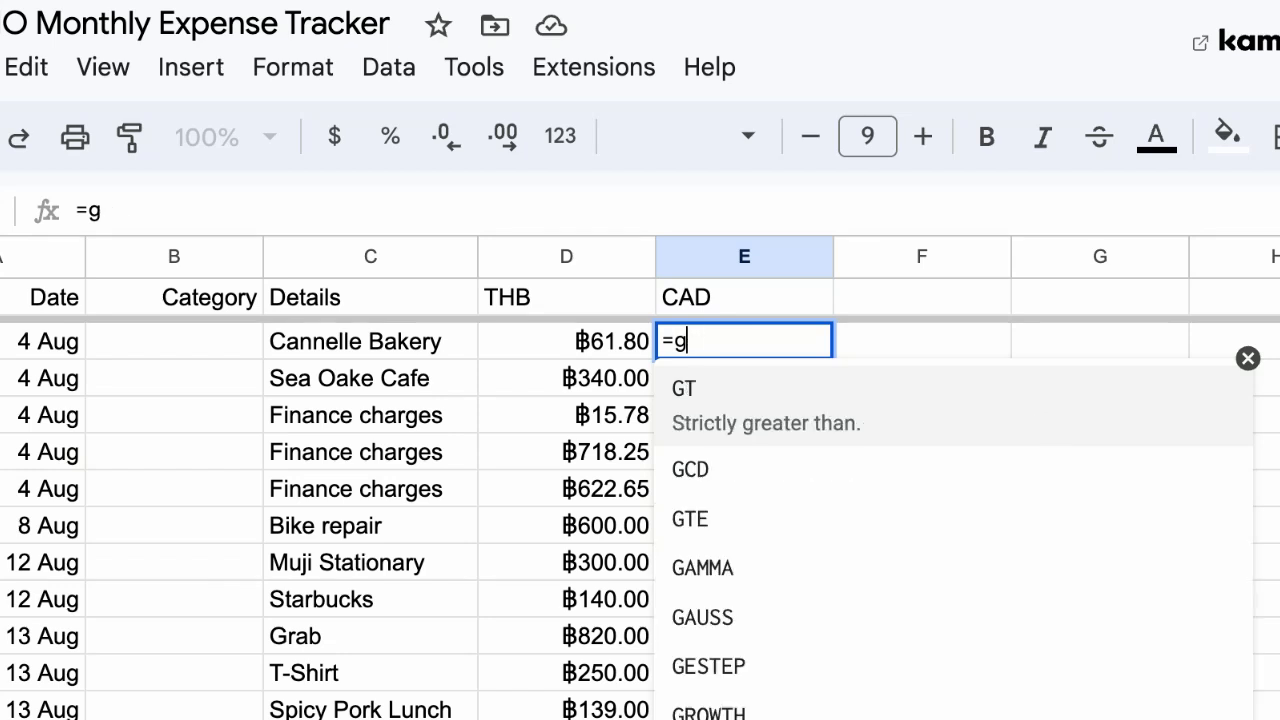
type("=goog")
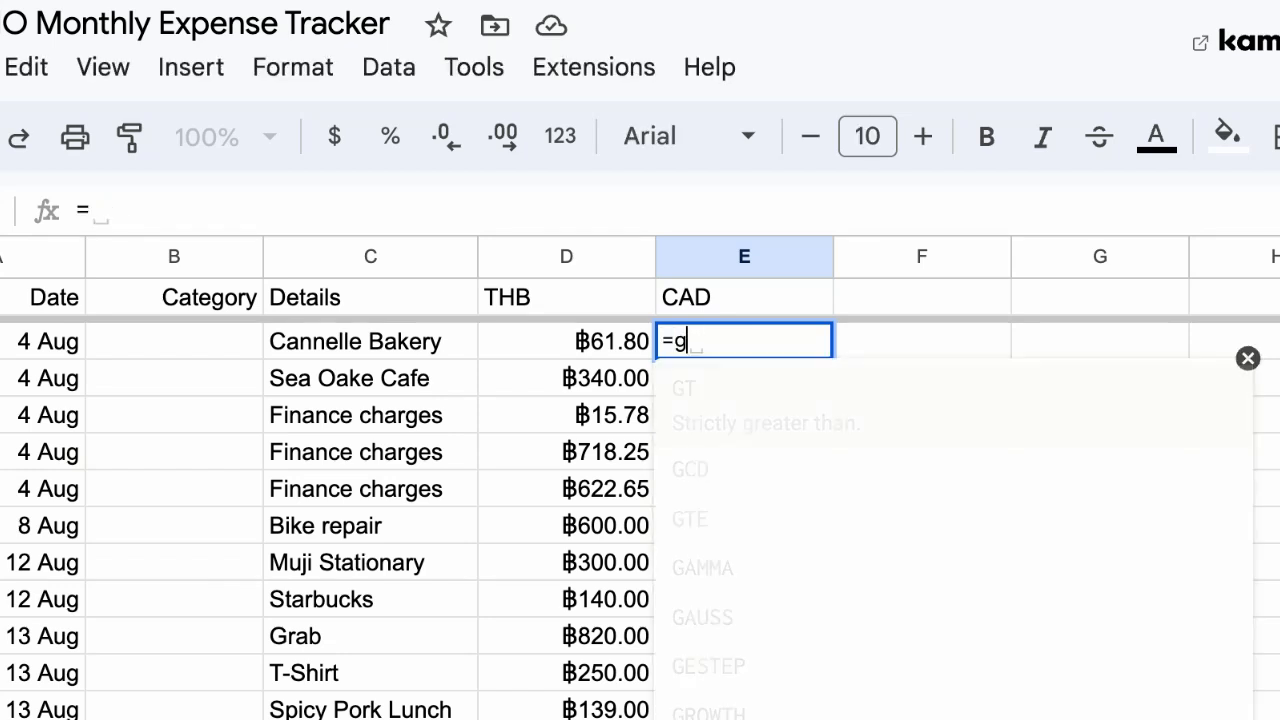
key("Tab")
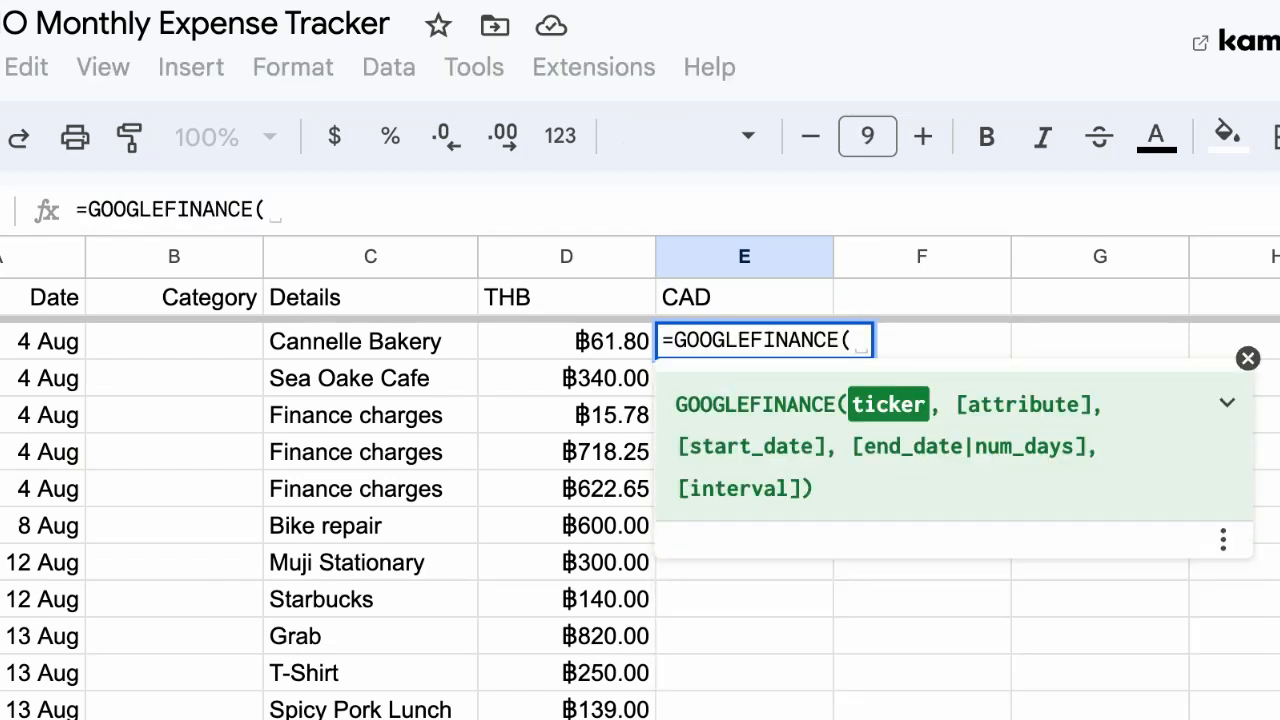
Complete the formula as GOOGLEFINANCE("currency:THBCAD") multiplied by the THB amount in D2
type("\"curren")
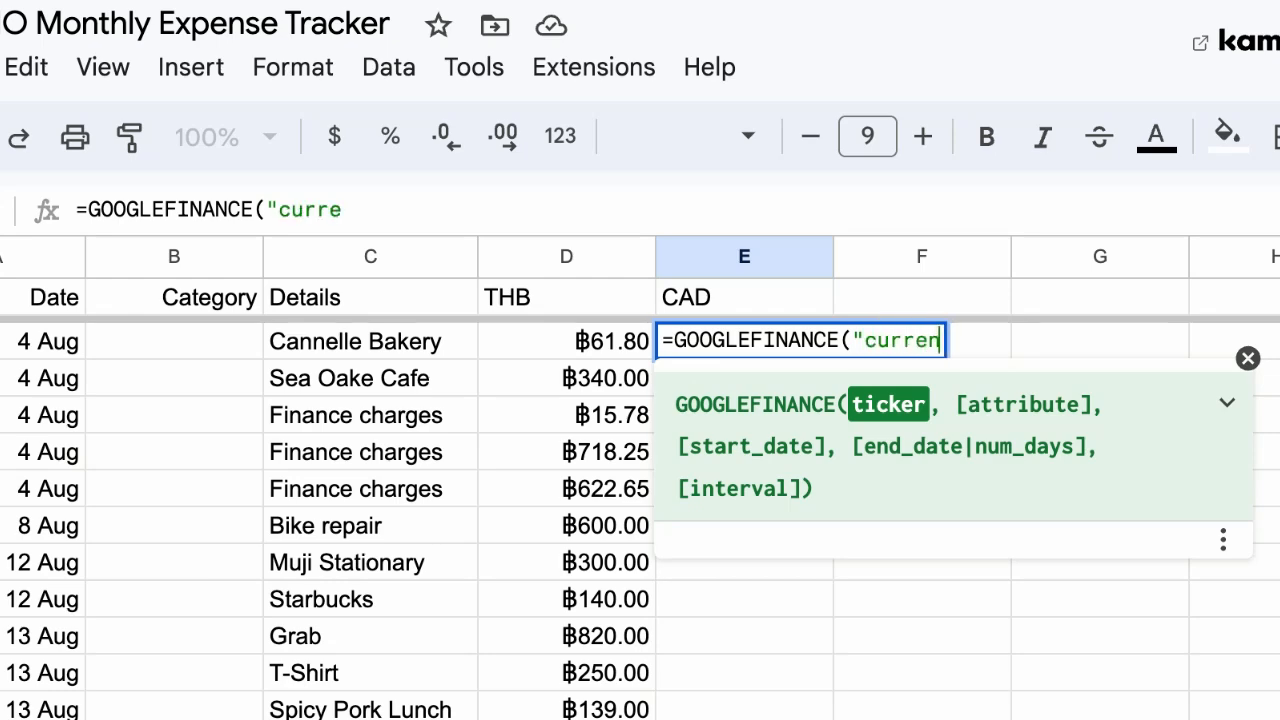
type("cy:")
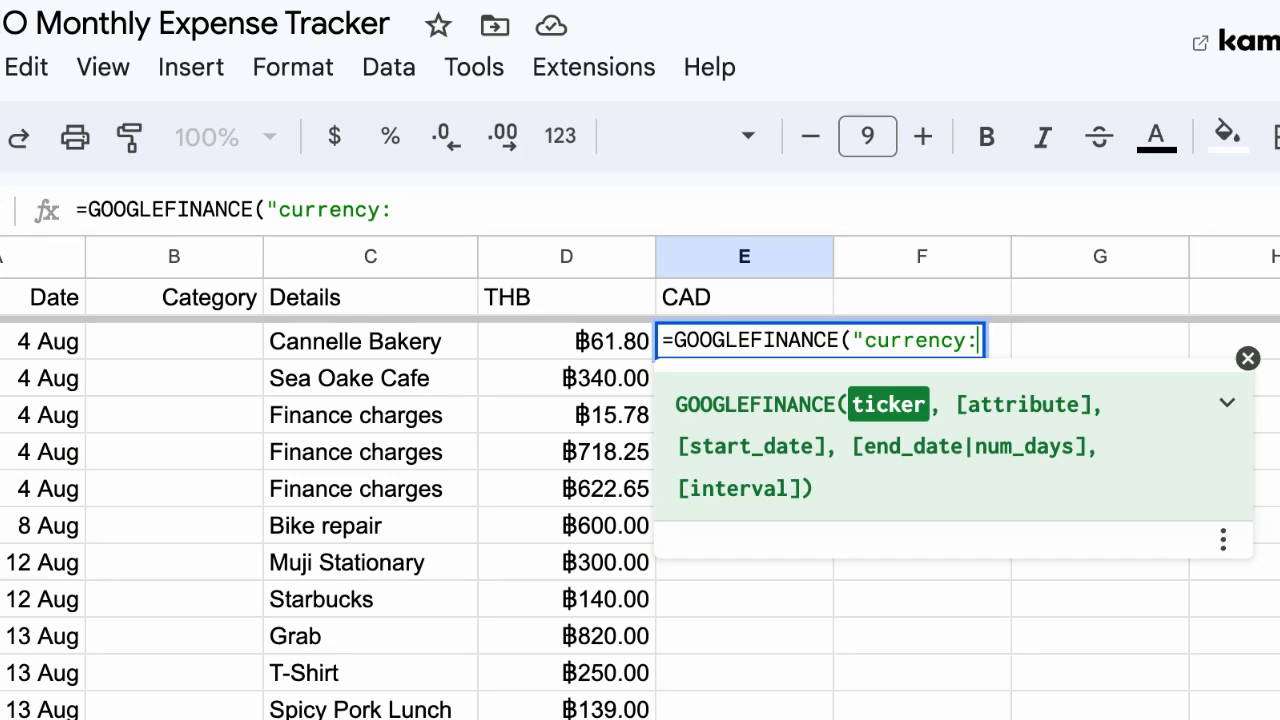
type("TH")
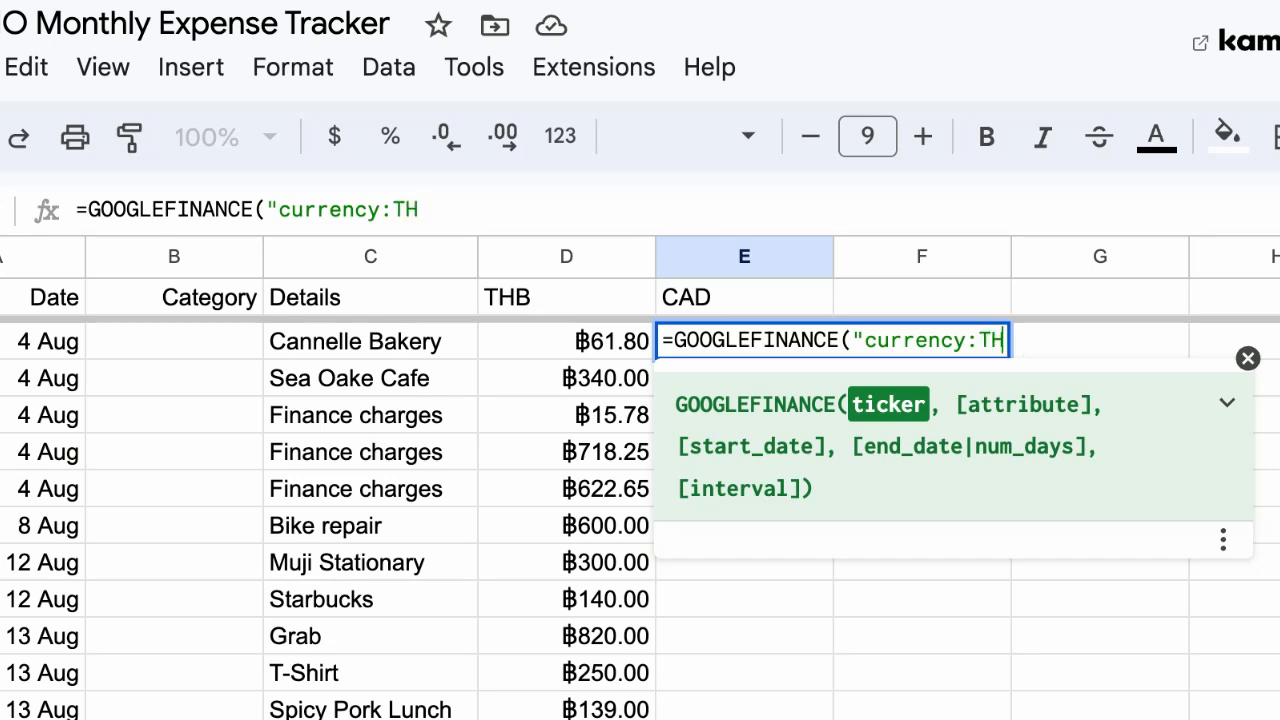
type("BCAD\"")
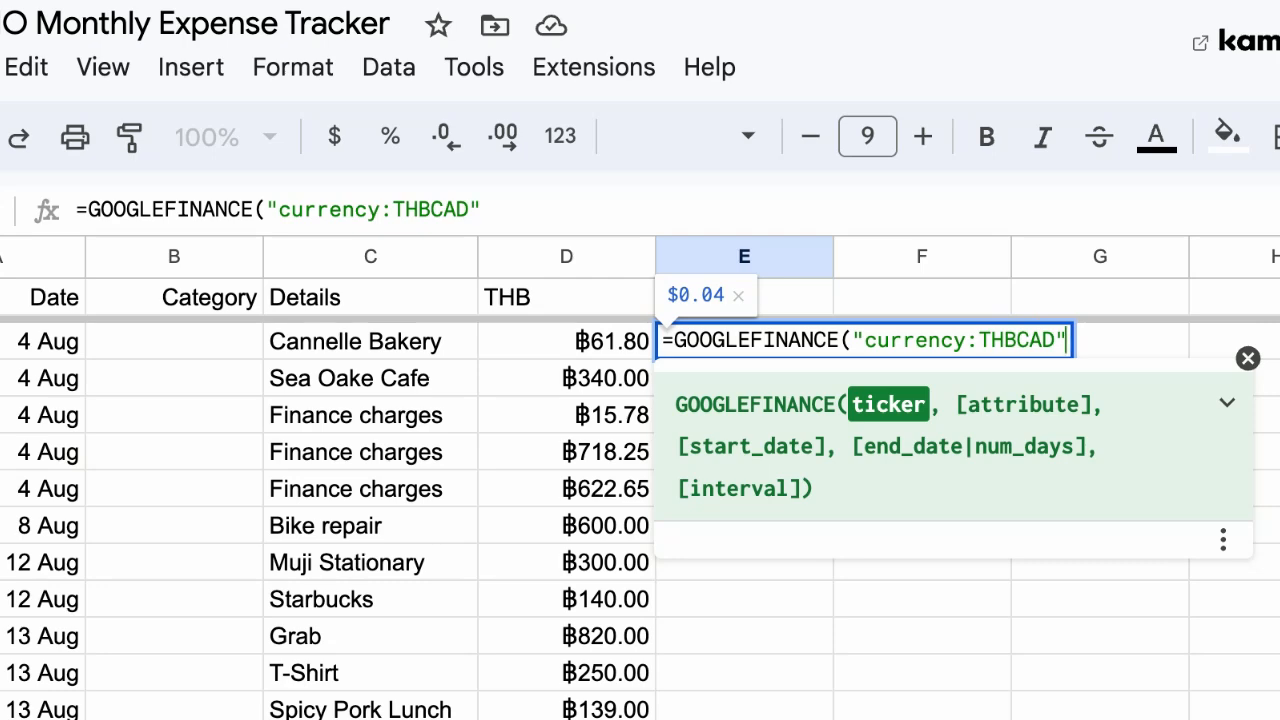
type(")")
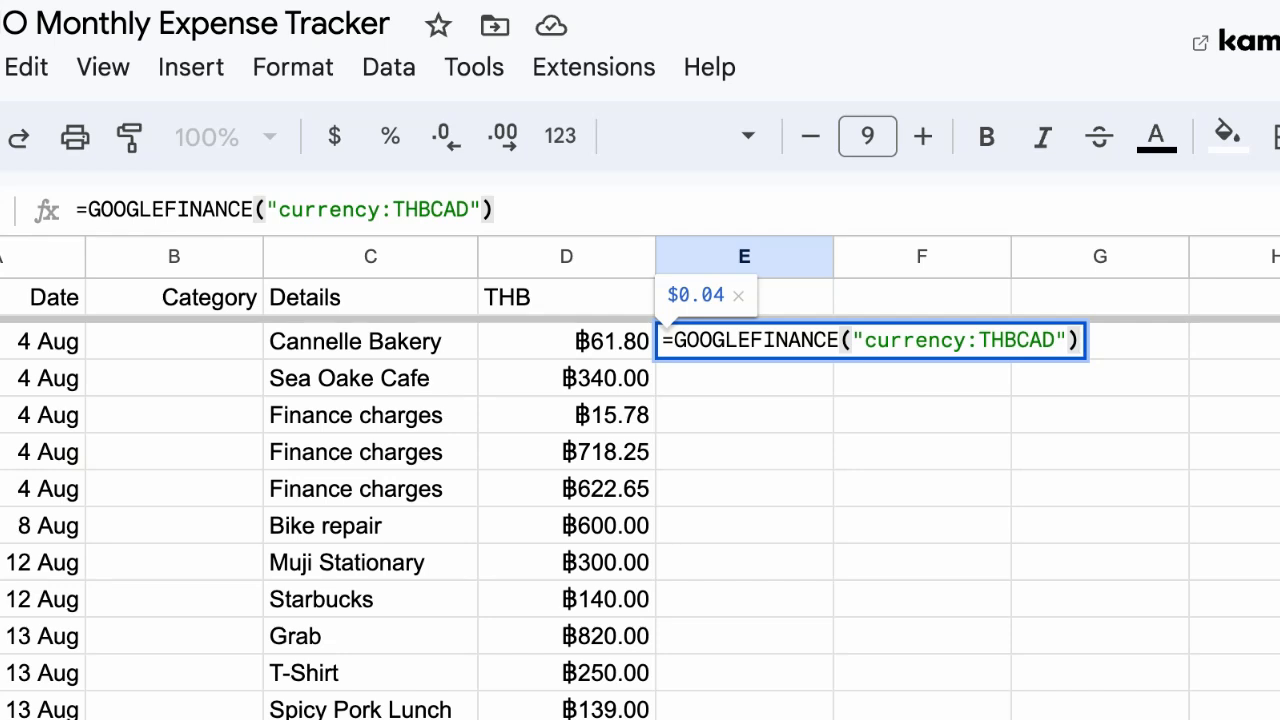
type("*")
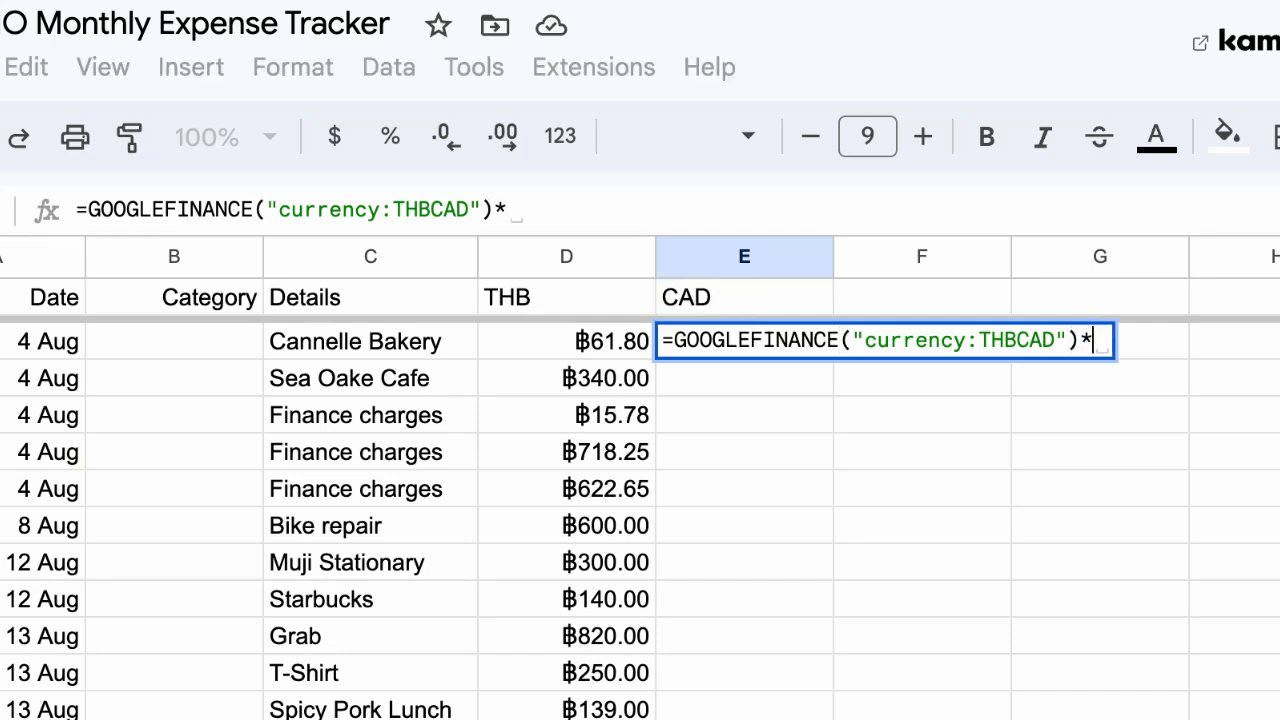
left_click(596, 347)
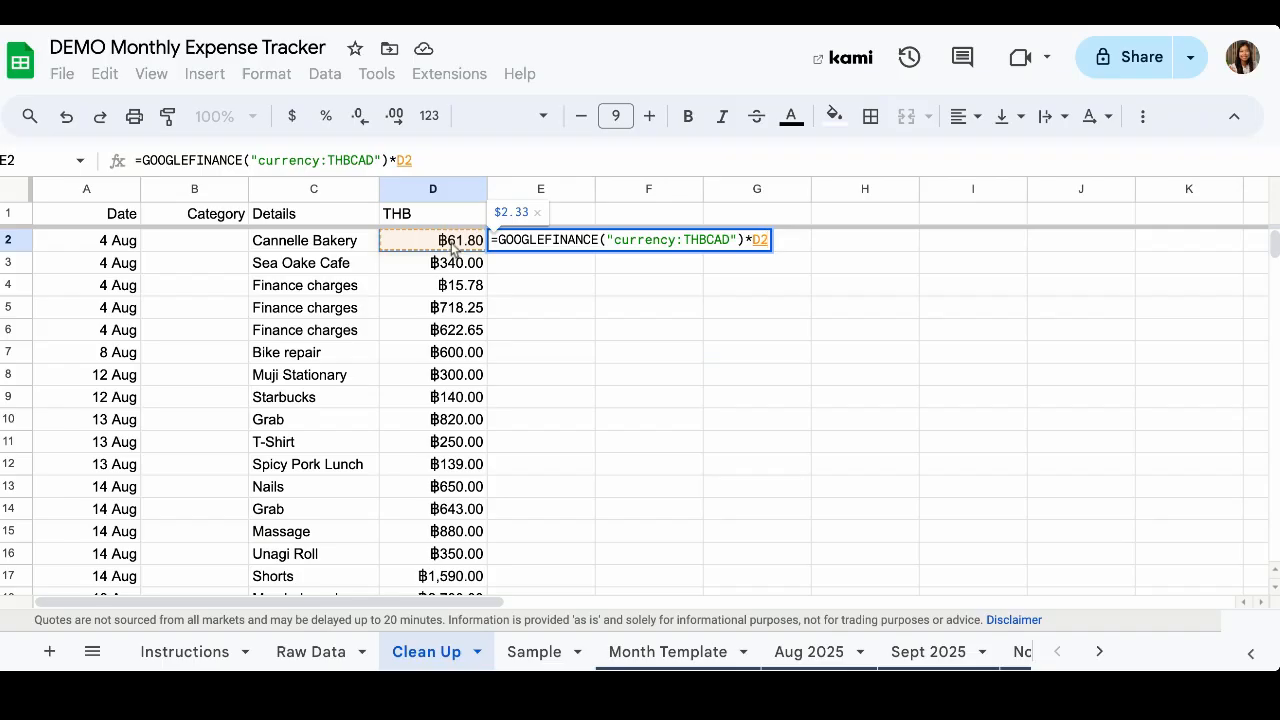
key("Return")
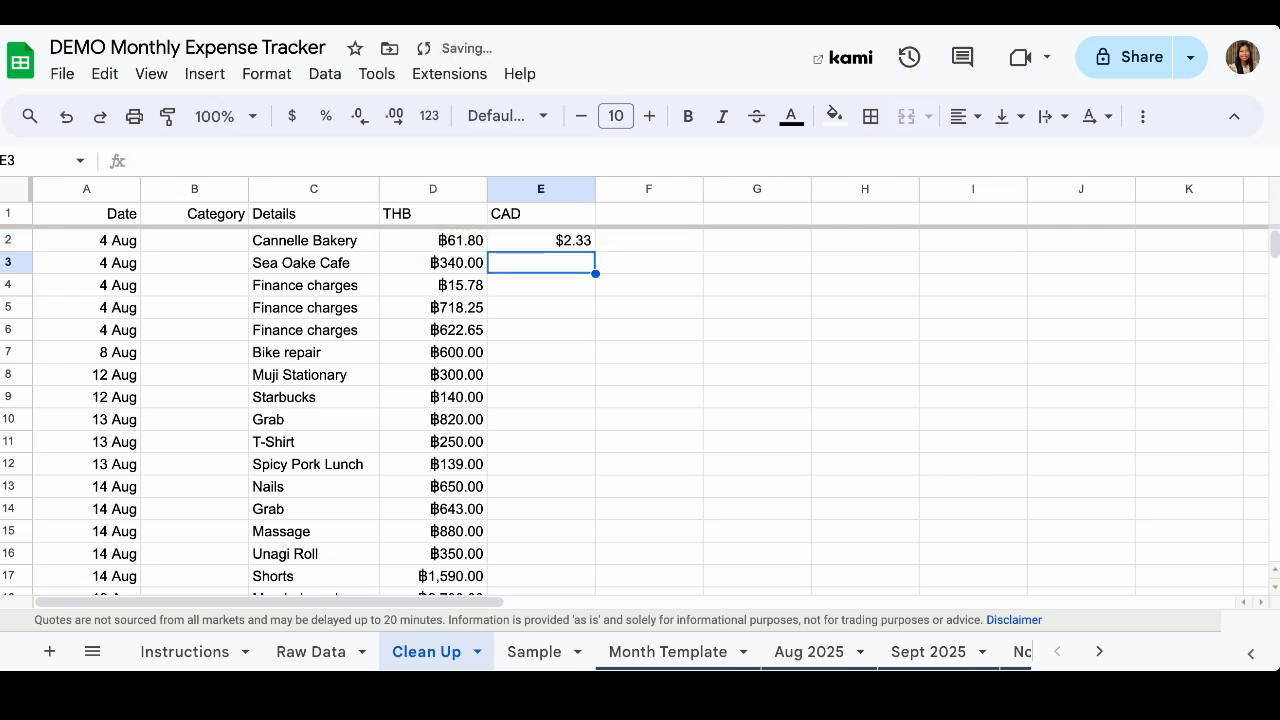
Fill the conversion formula from E2 down the CAD column through row 26
left_click(580, 246)
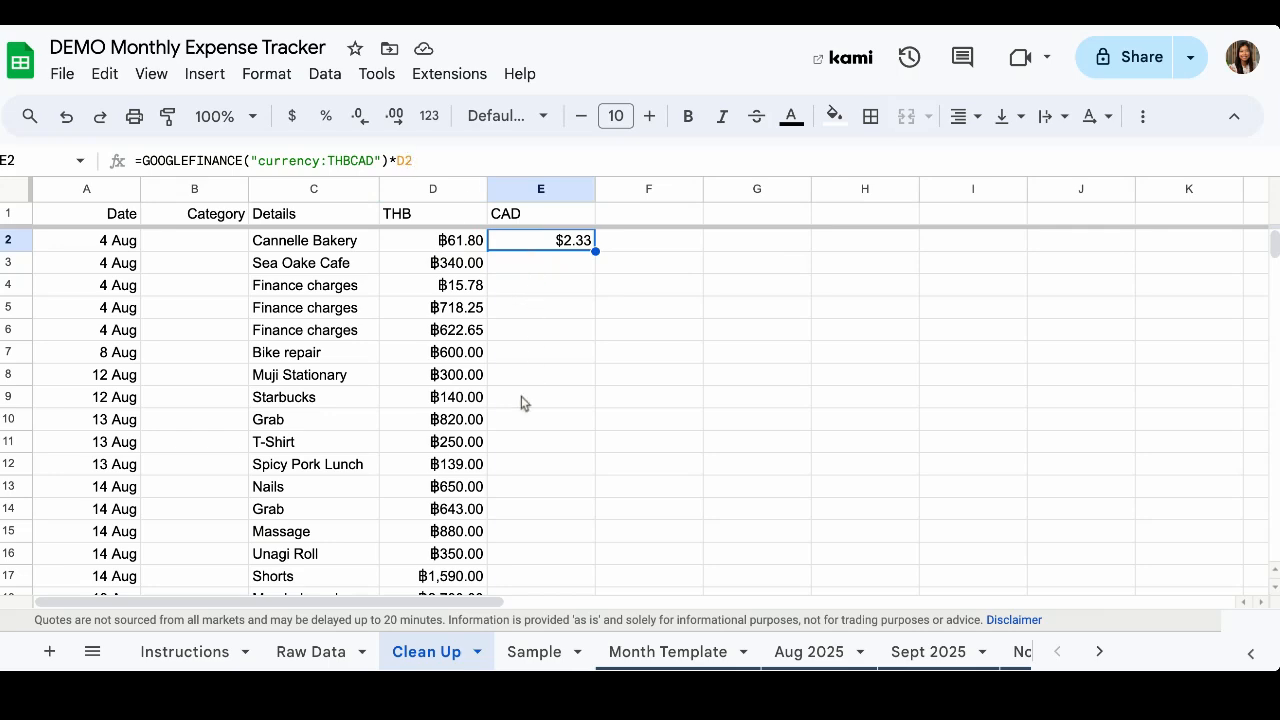
scroll(521, 400, "down", 5)
scroll(526, 437, "up", 5)
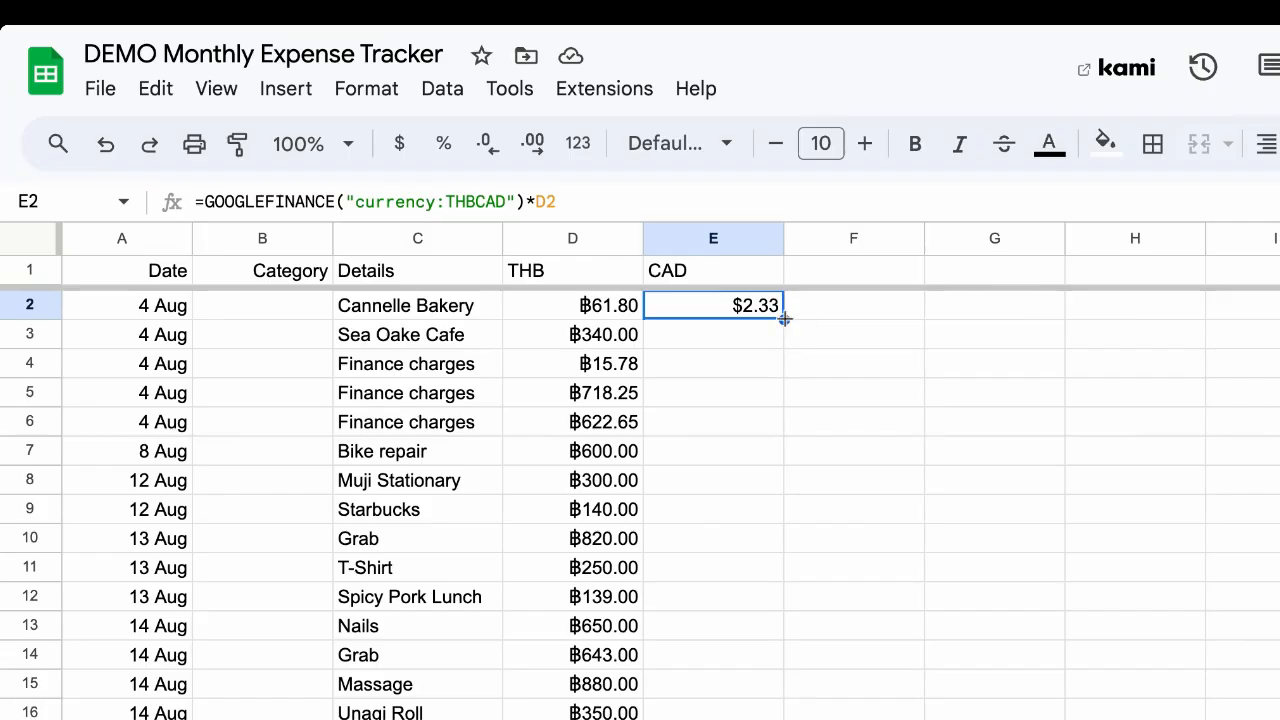
left_click_drag(784, 318, 767, 702)
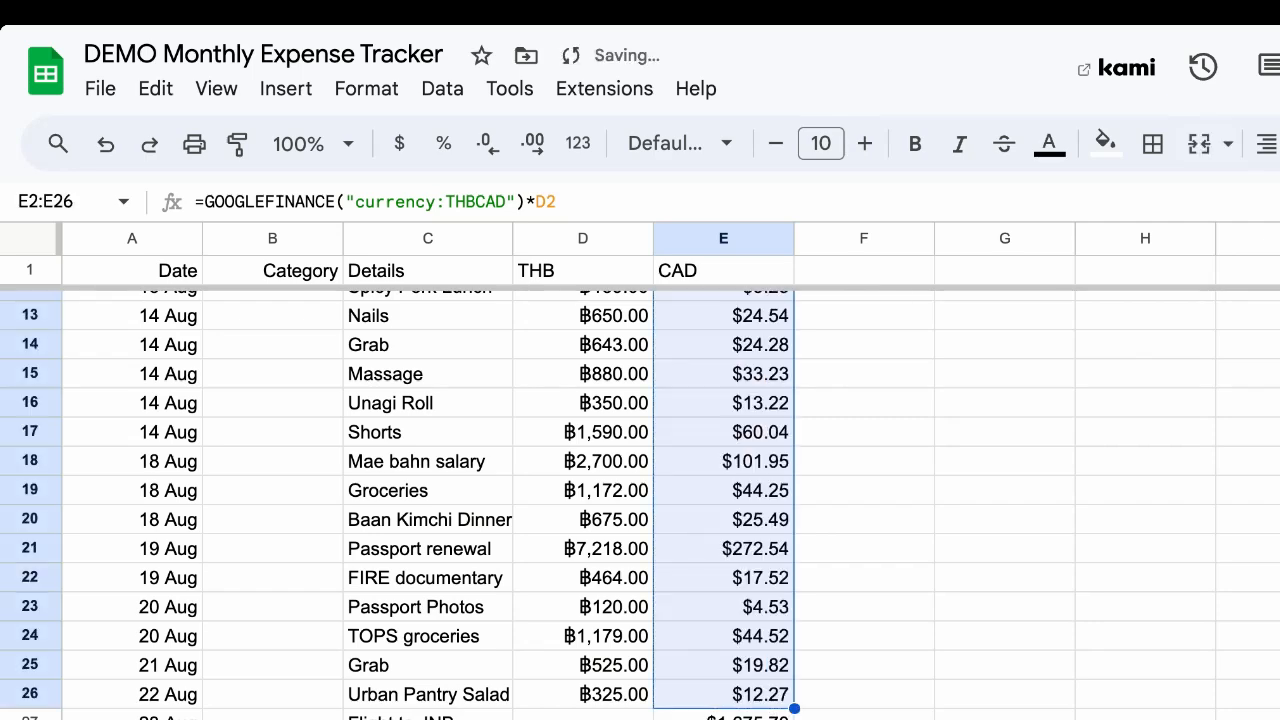
Step through the filled CAD cells to check each formula's THB cell reference
scroll(768, 490, "up", 4)
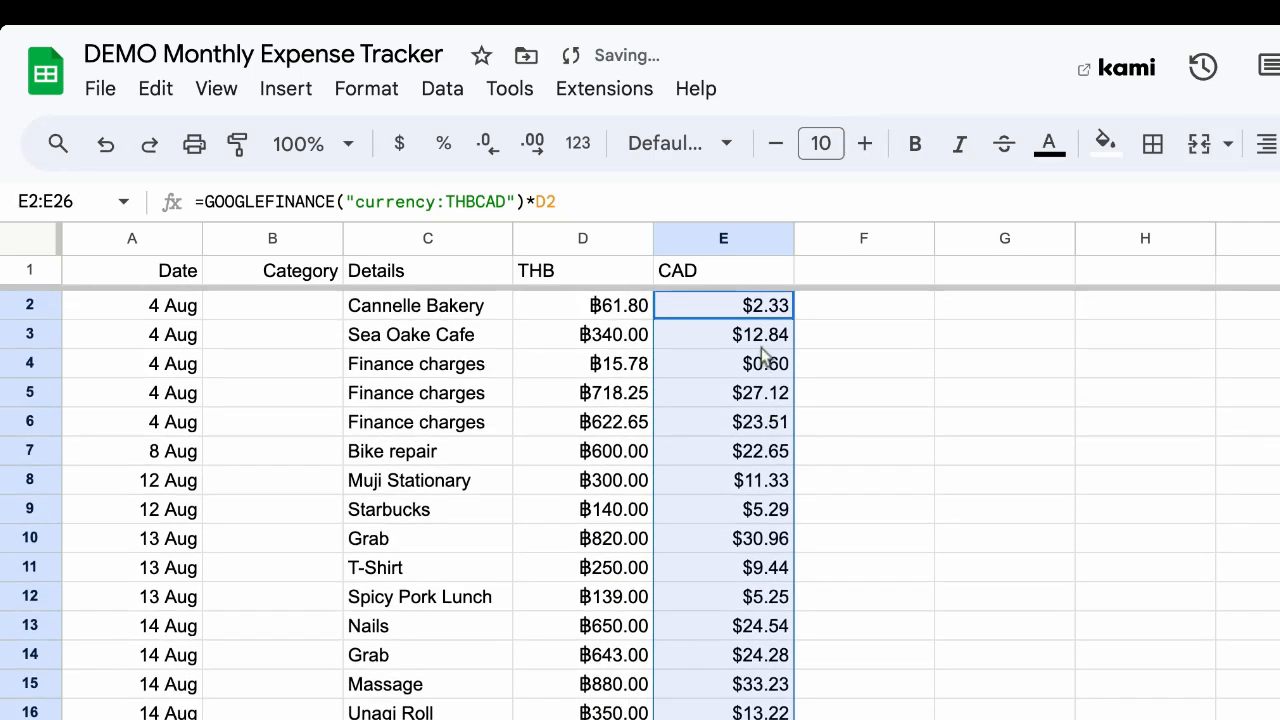
left_click(760, 340)
key("Down")
key("Down")
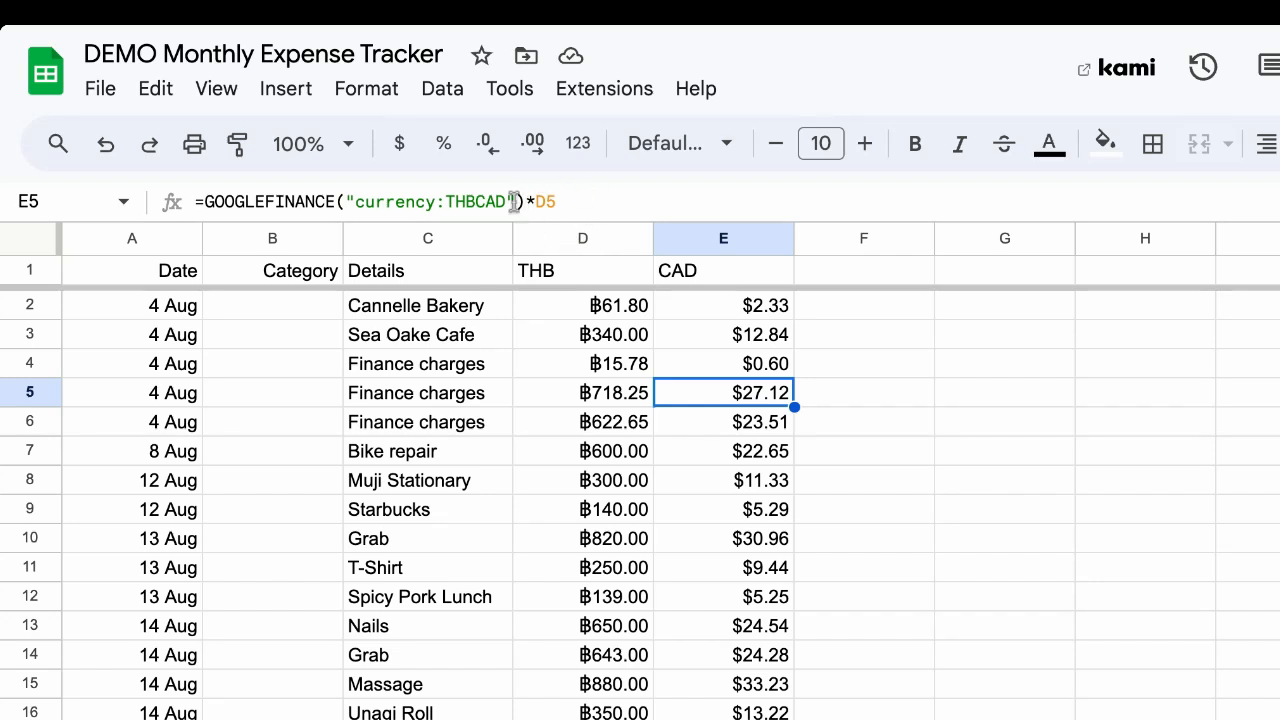
key("Down")
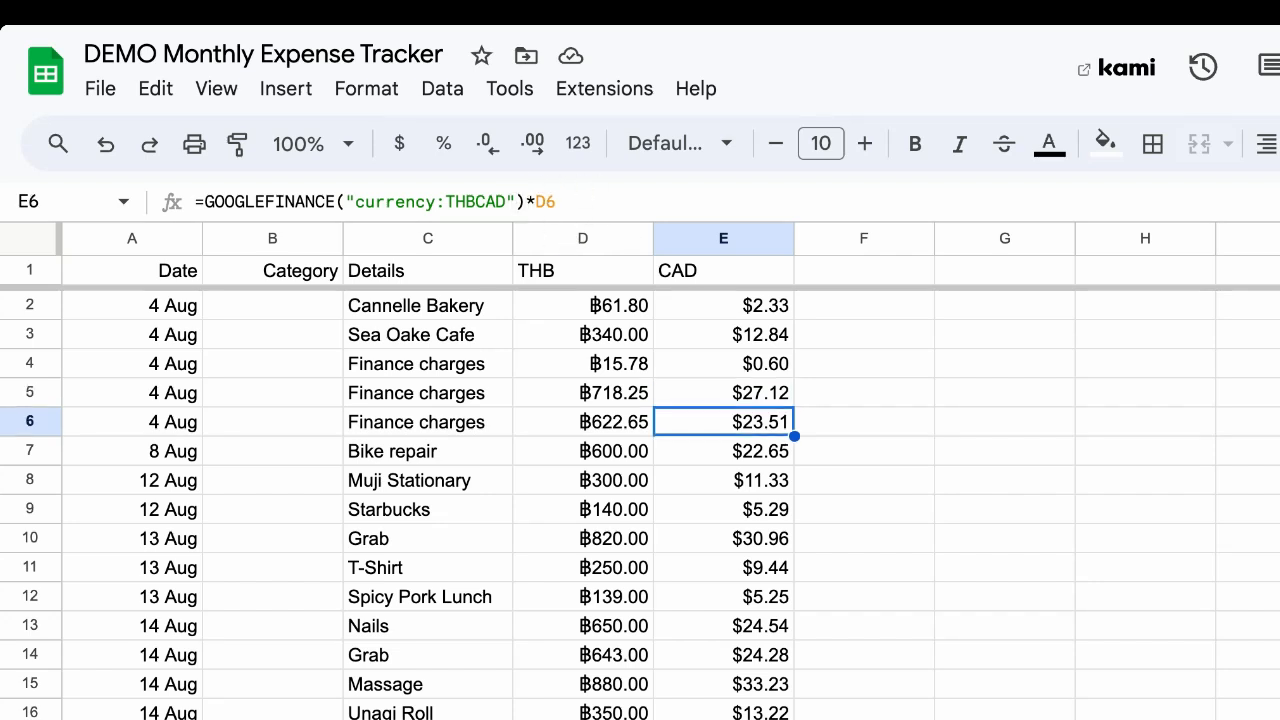
key("Down")
key("Down")
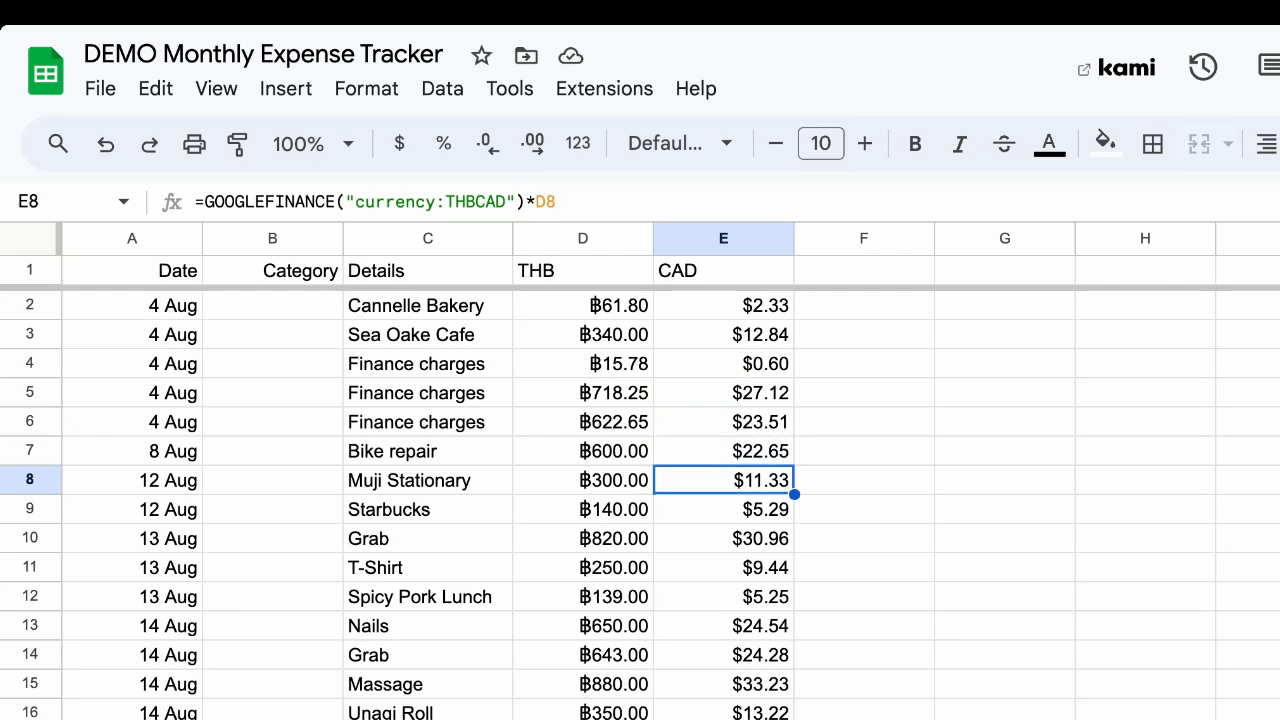
key("Down")
key("Down")
key("Down")
key("Down")
key("Down")
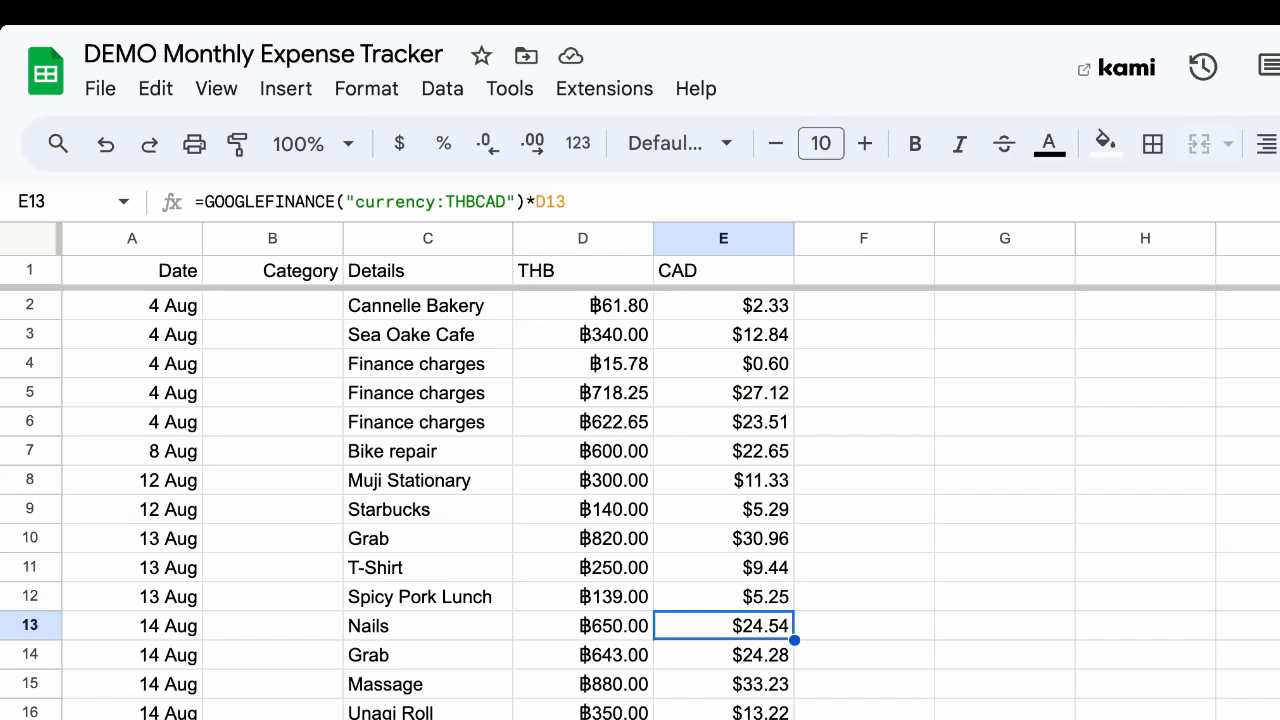
key("Up")
key("Up")
key("Up")
key("Up")
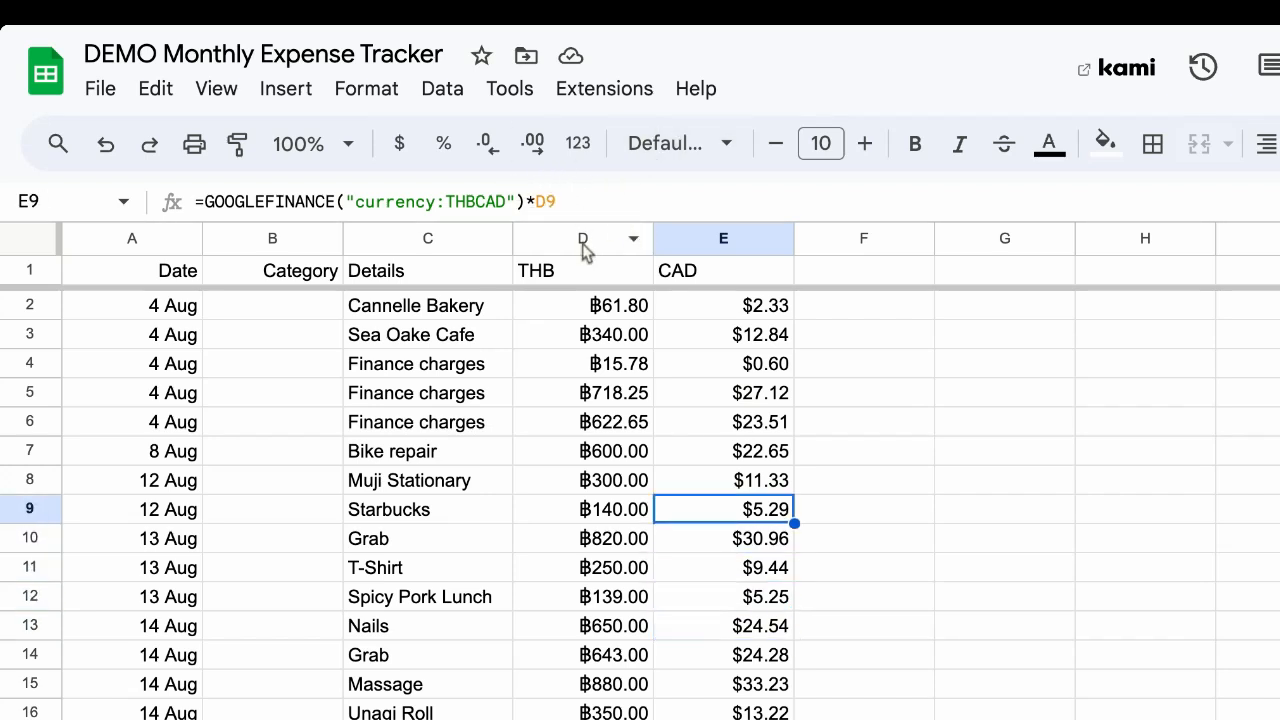
left_click(753, 316)
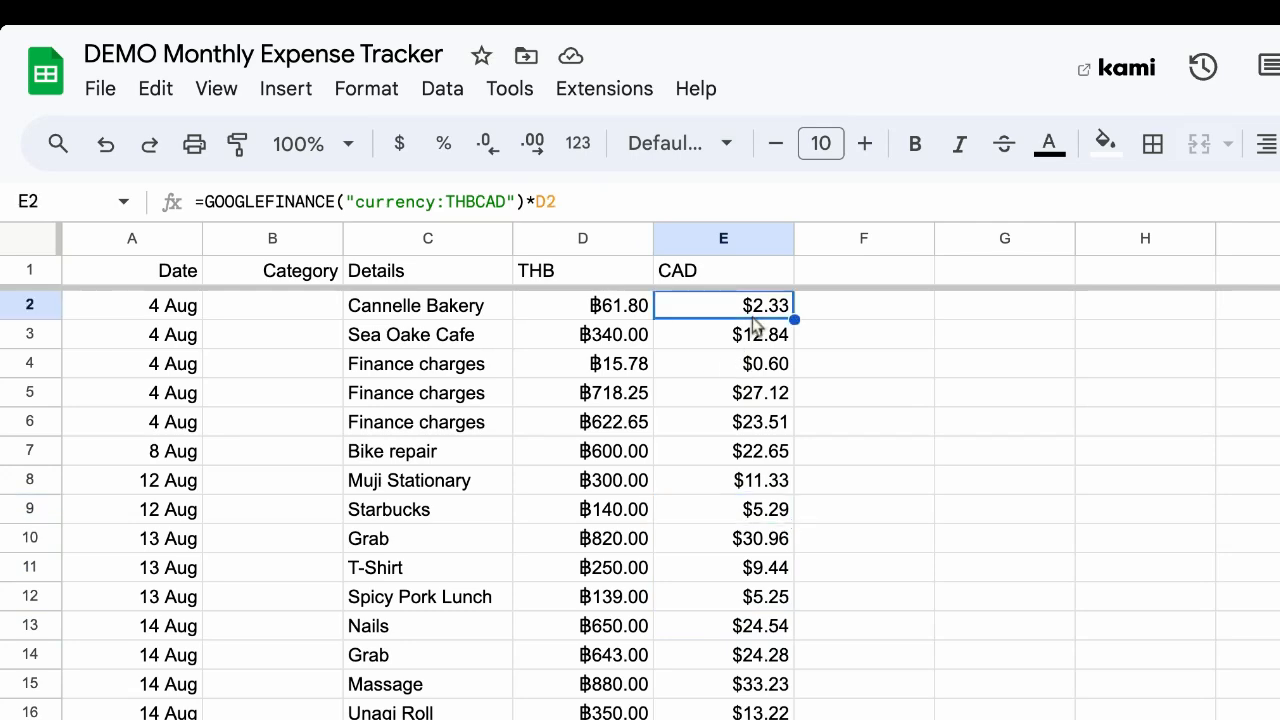
key("Down")
key("Down")
key("Down")
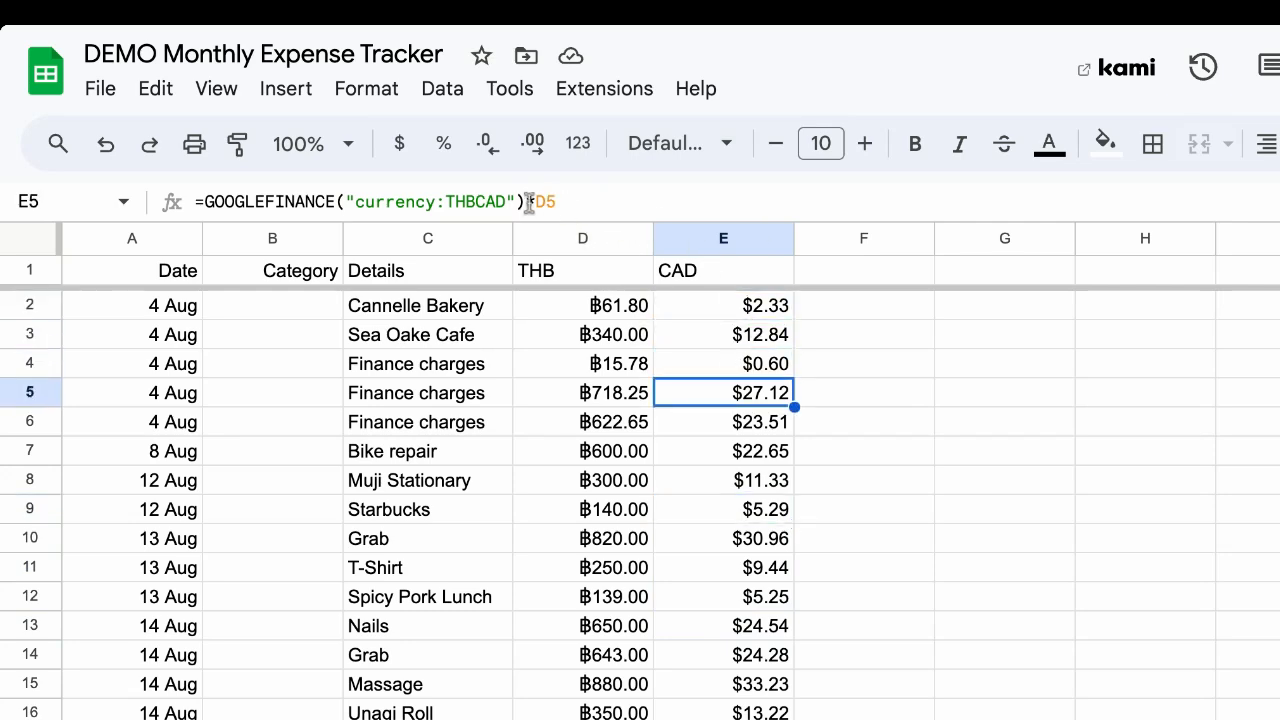
Select the text of the historical exchange-rate formula in F4 for inspection
left_click(748, 310)
left_click(575, 201)
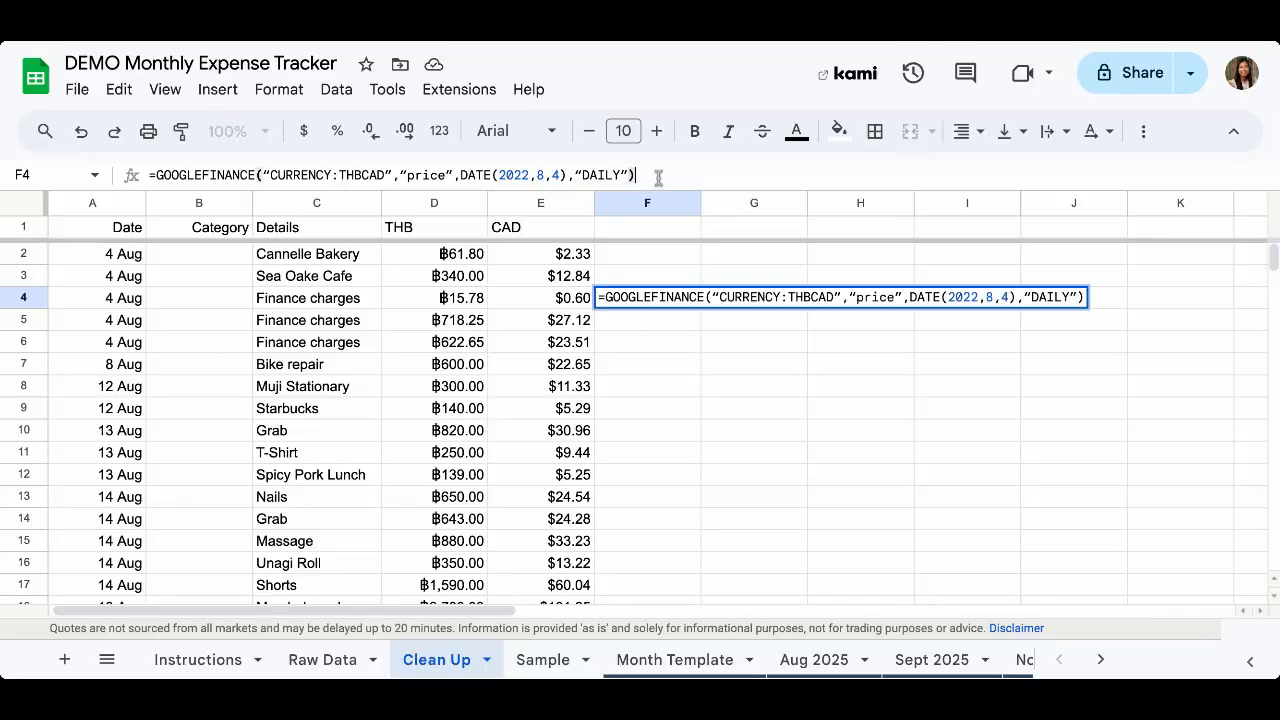
left_click_drag(657, 177, 155, 175)
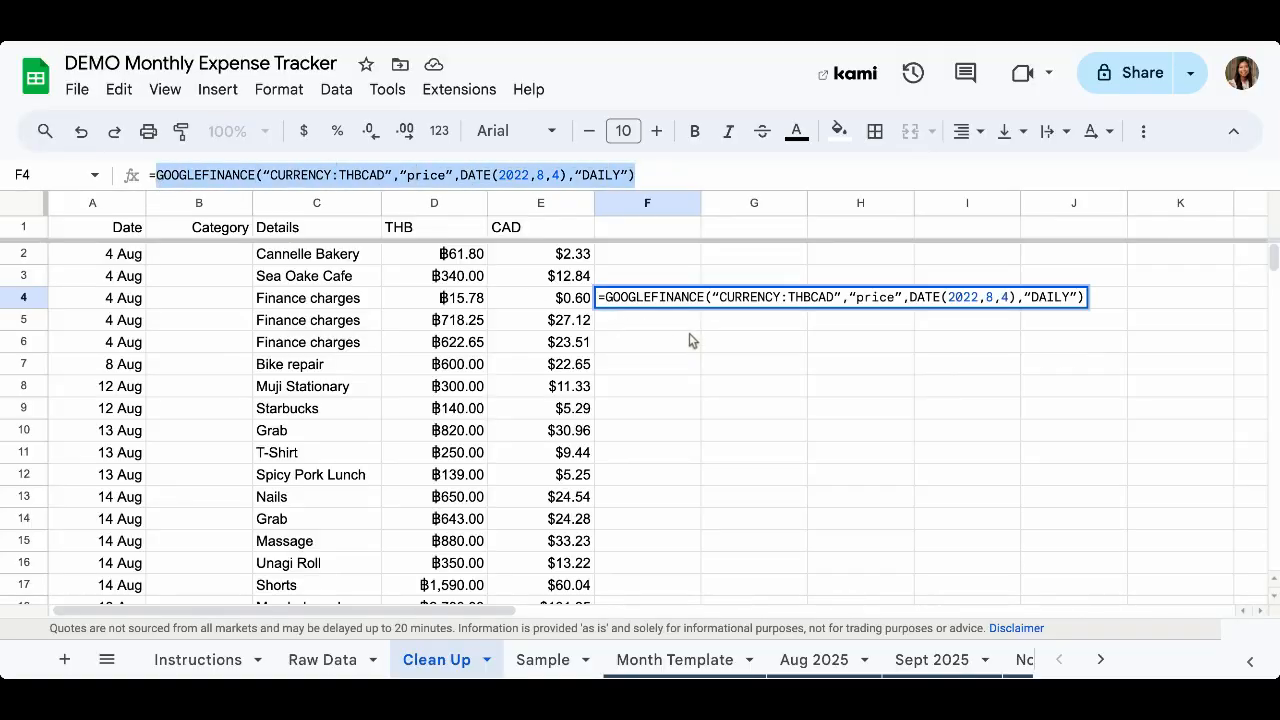
mouse_move(700, 300)
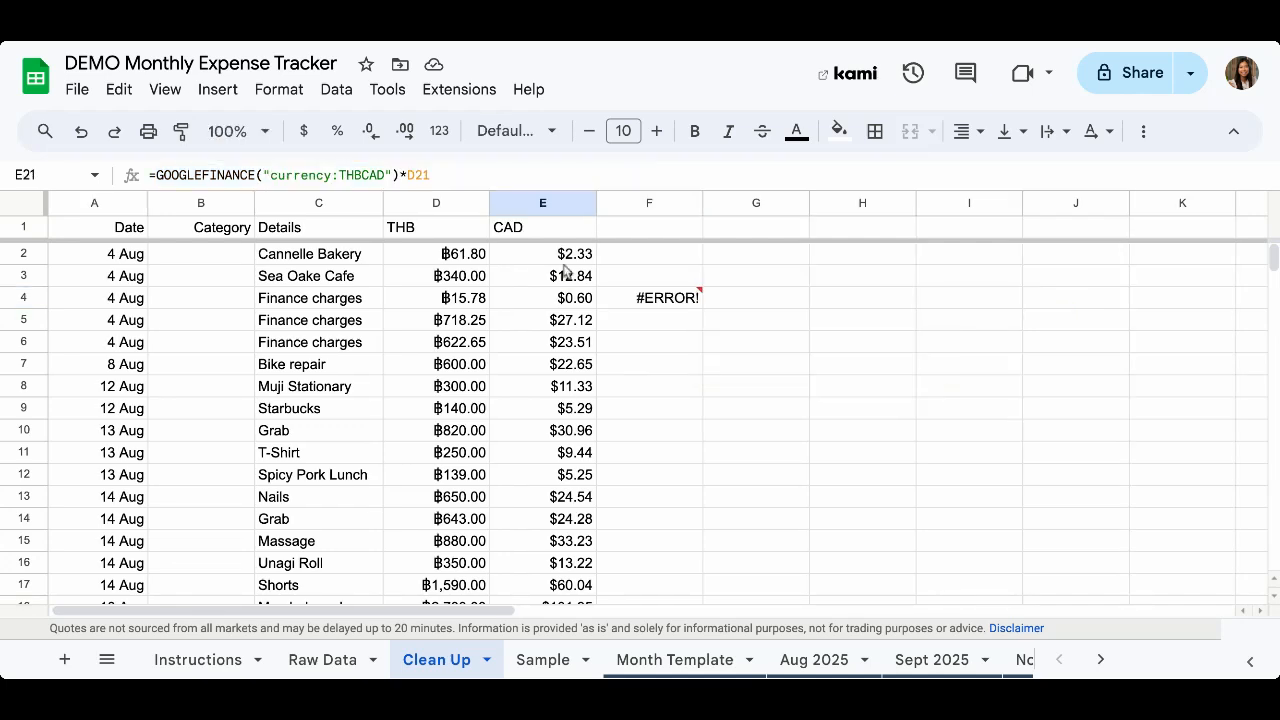
Copy the CAD column E2:E29 and paste it back as values only
left_click(565, 258)
key("ctrl+shift+Down")
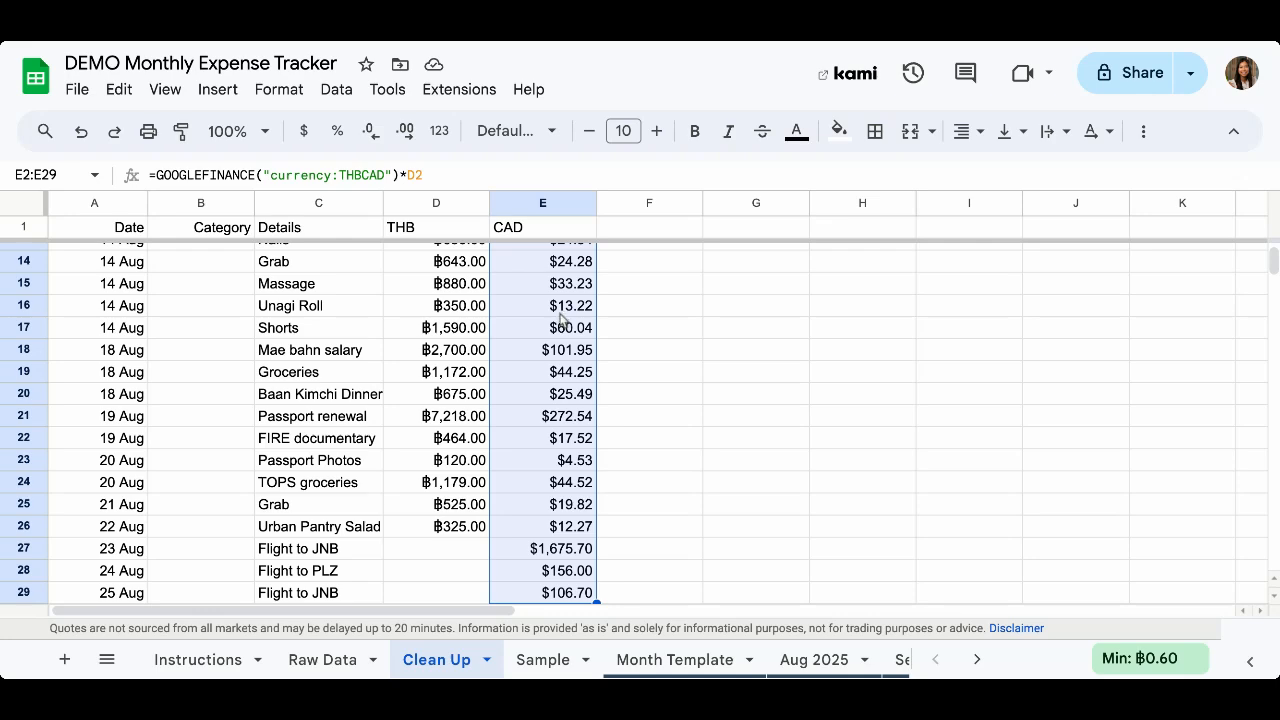
key("ctrl+c")
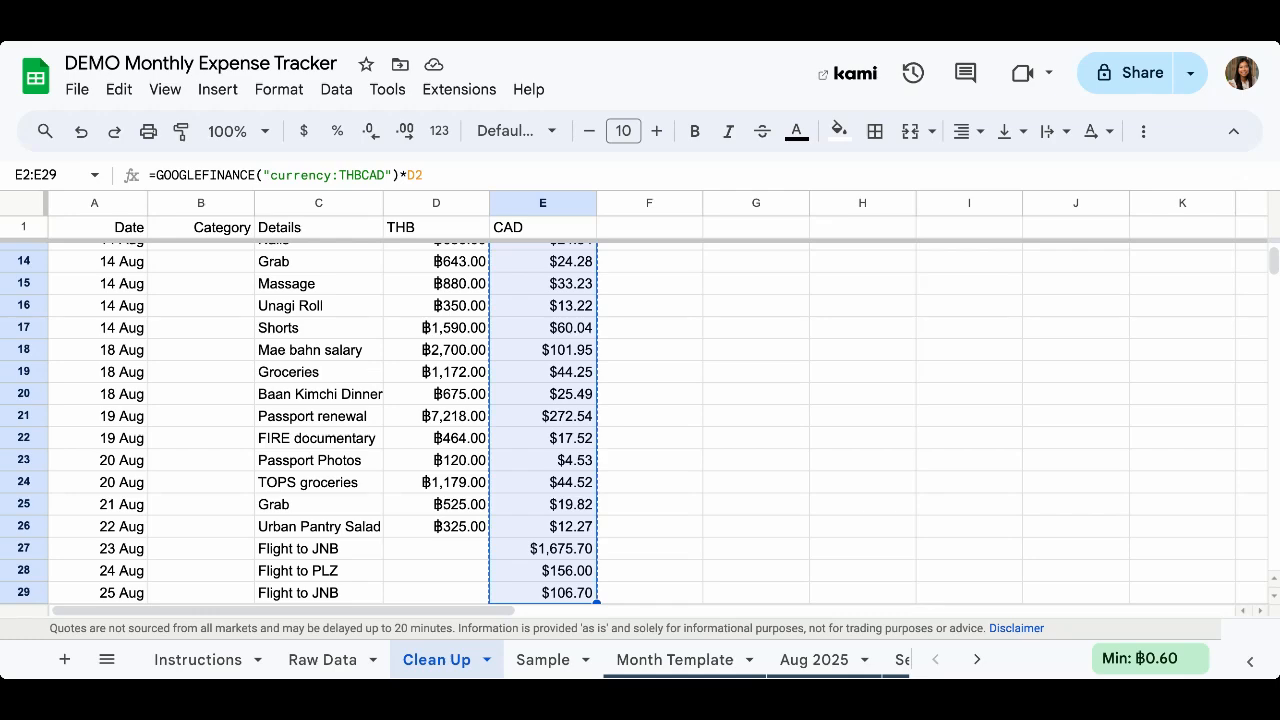
scroll(560, 290, "up", 5)
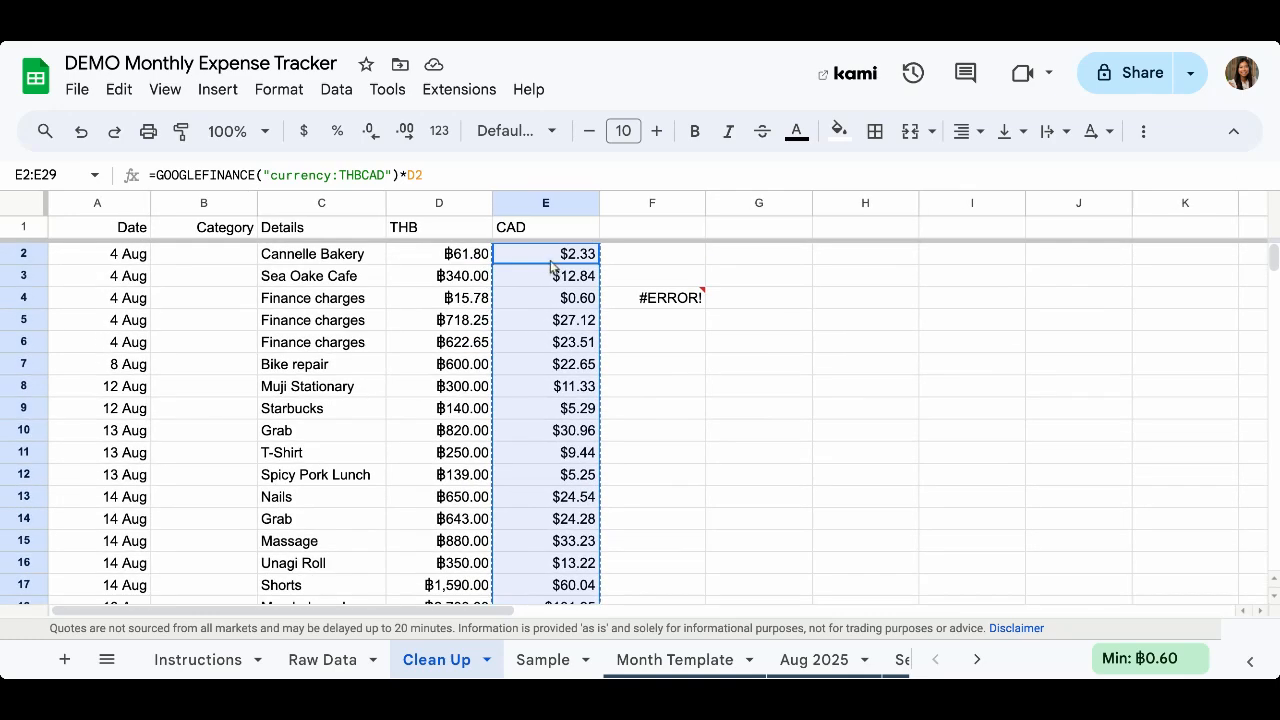
right_click(546, 258)
mouse_move(674, 249)
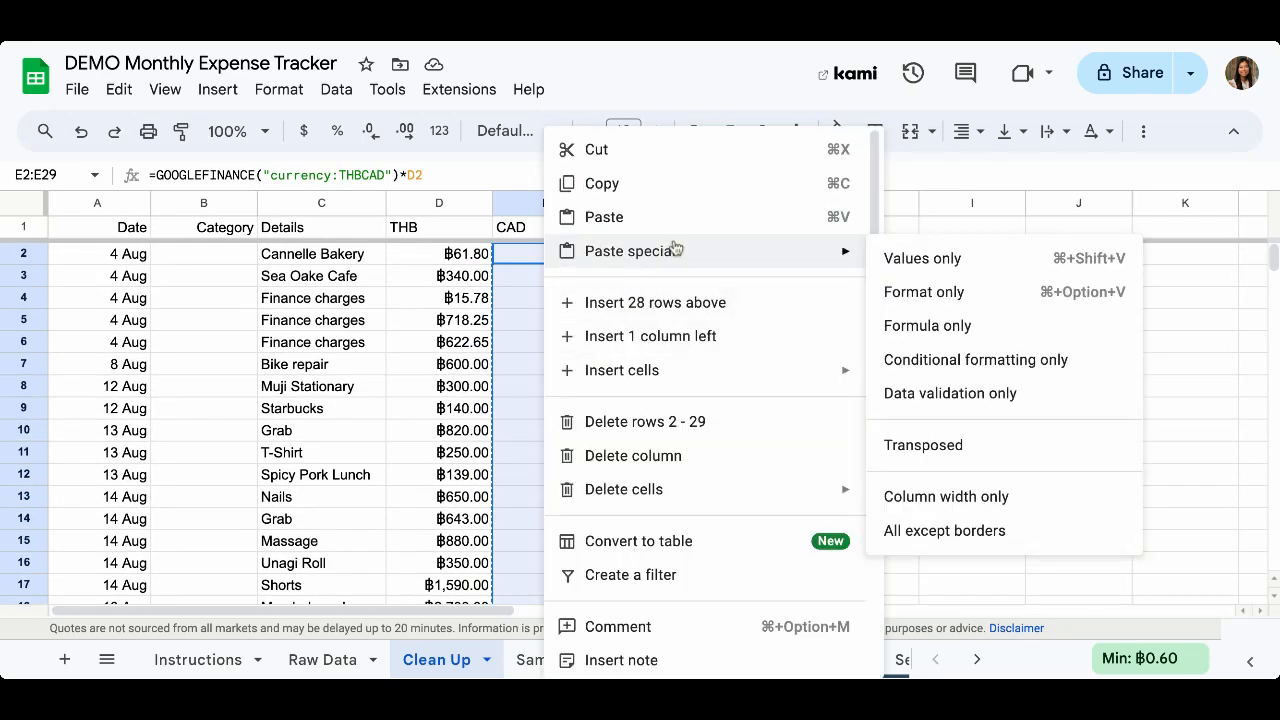
left_click(964, 266)
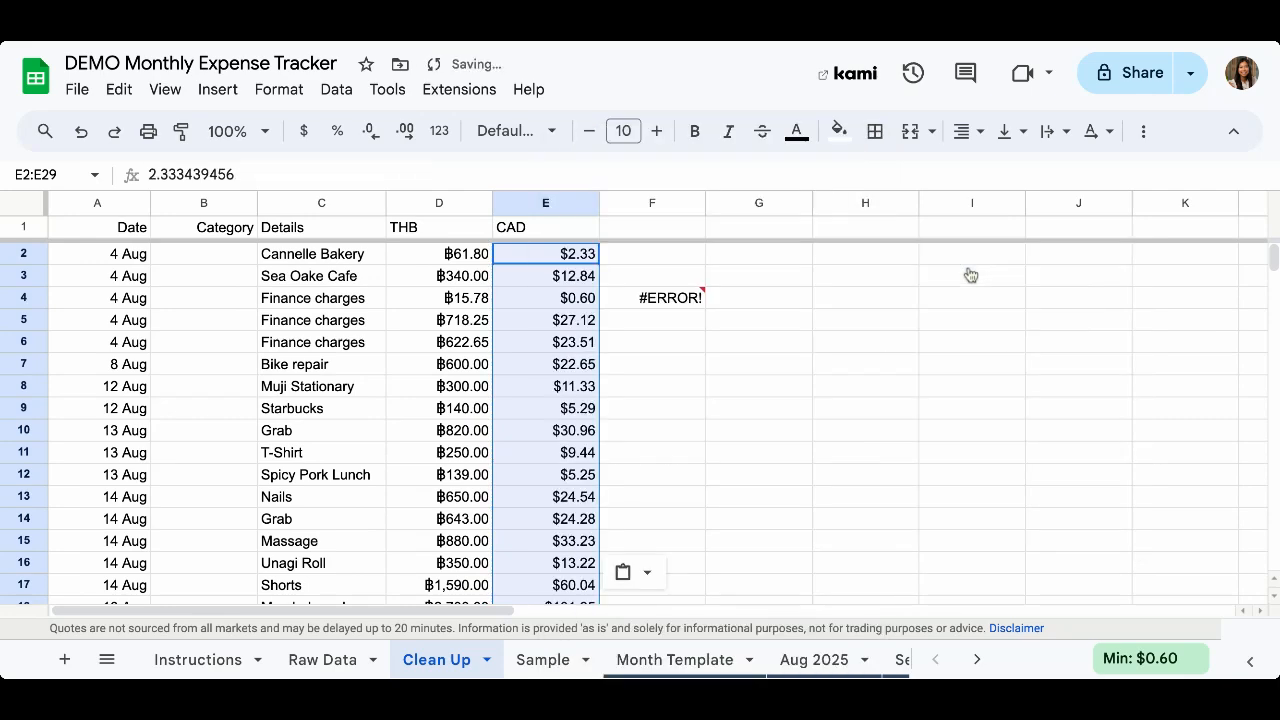
left_click(689, 430)
left_click(546, 254)
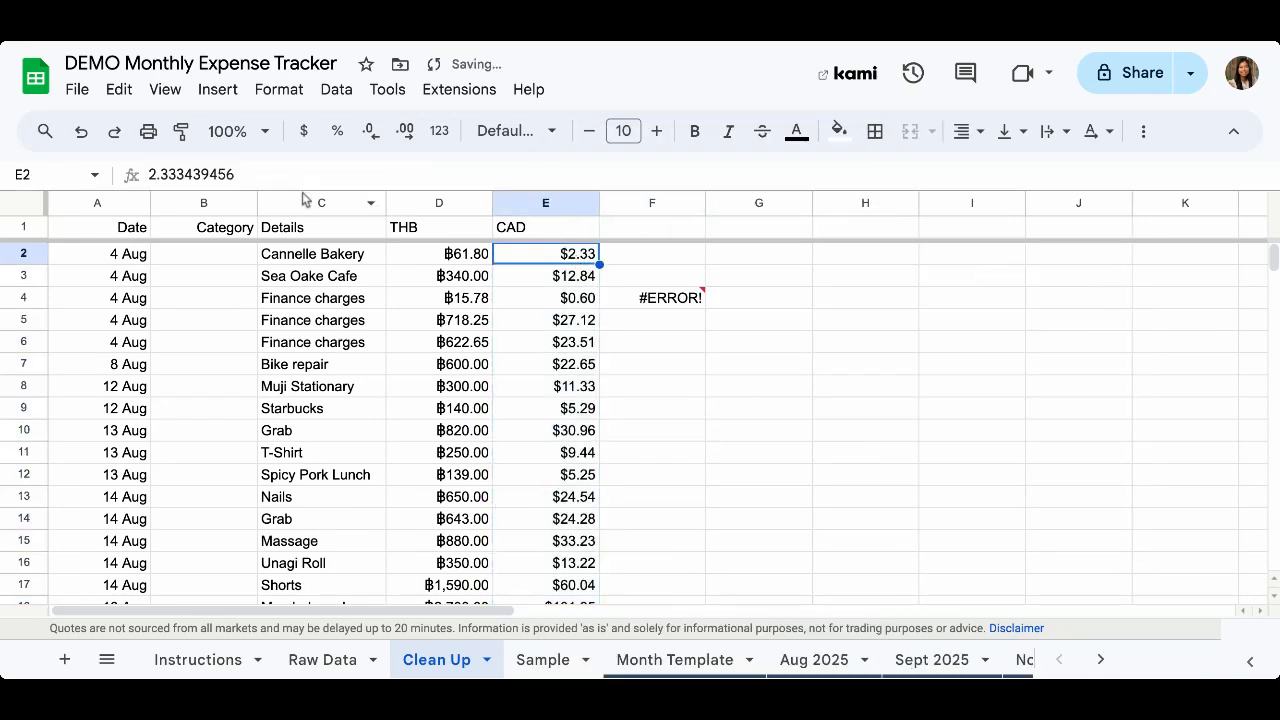
left_click(236, 175)
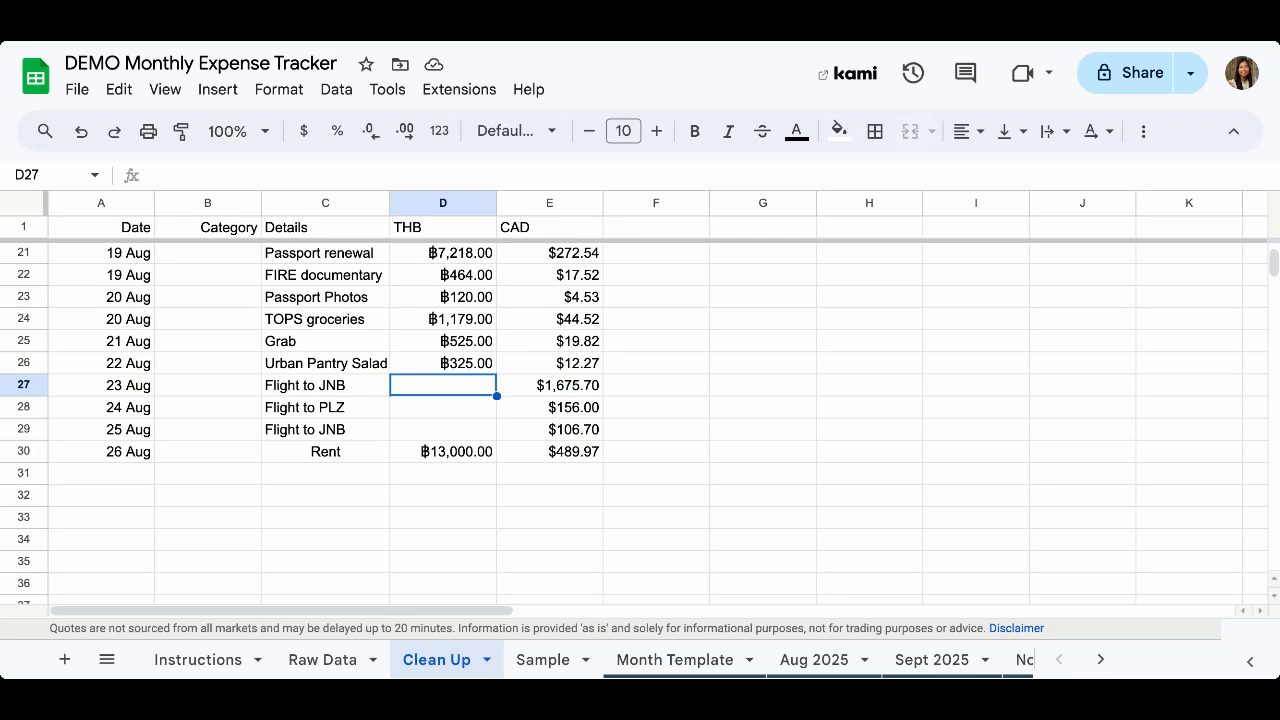
Enter a formula in D27 that multiplies GOOGLEFINANCE("currency:cadthb") by the CAD amount in E27
type("=")
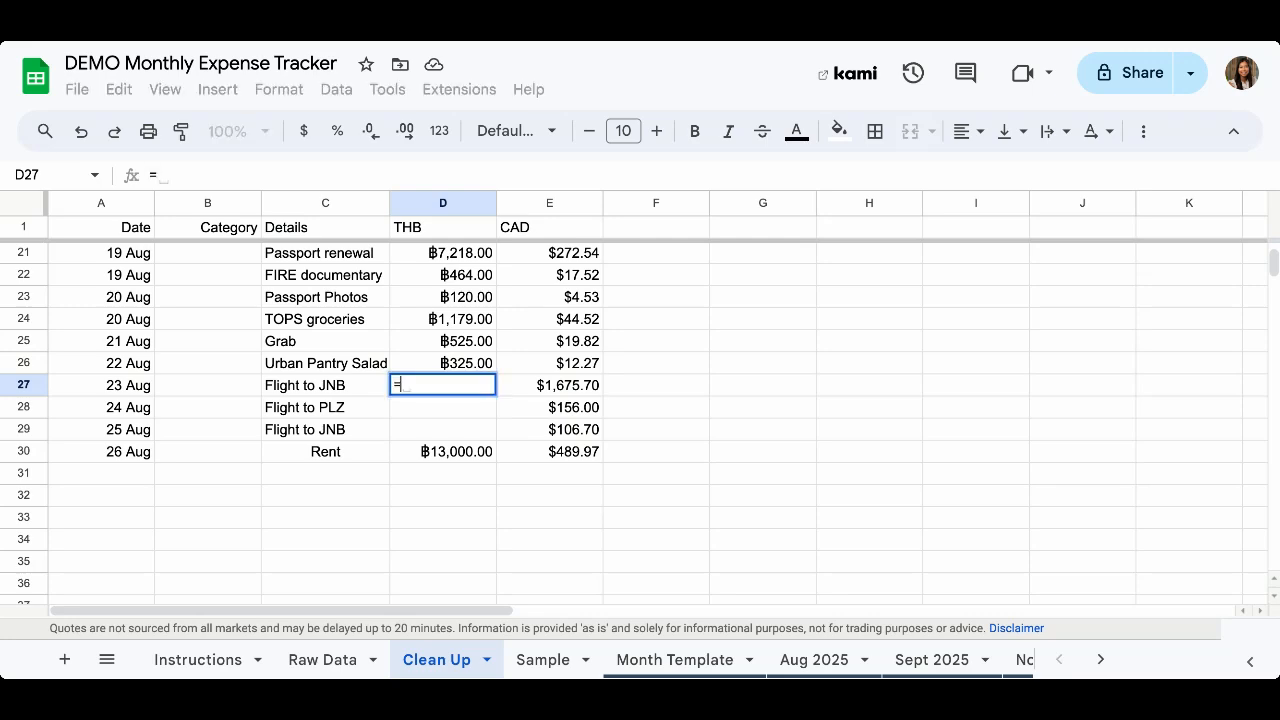
type("go")
key("Tab")
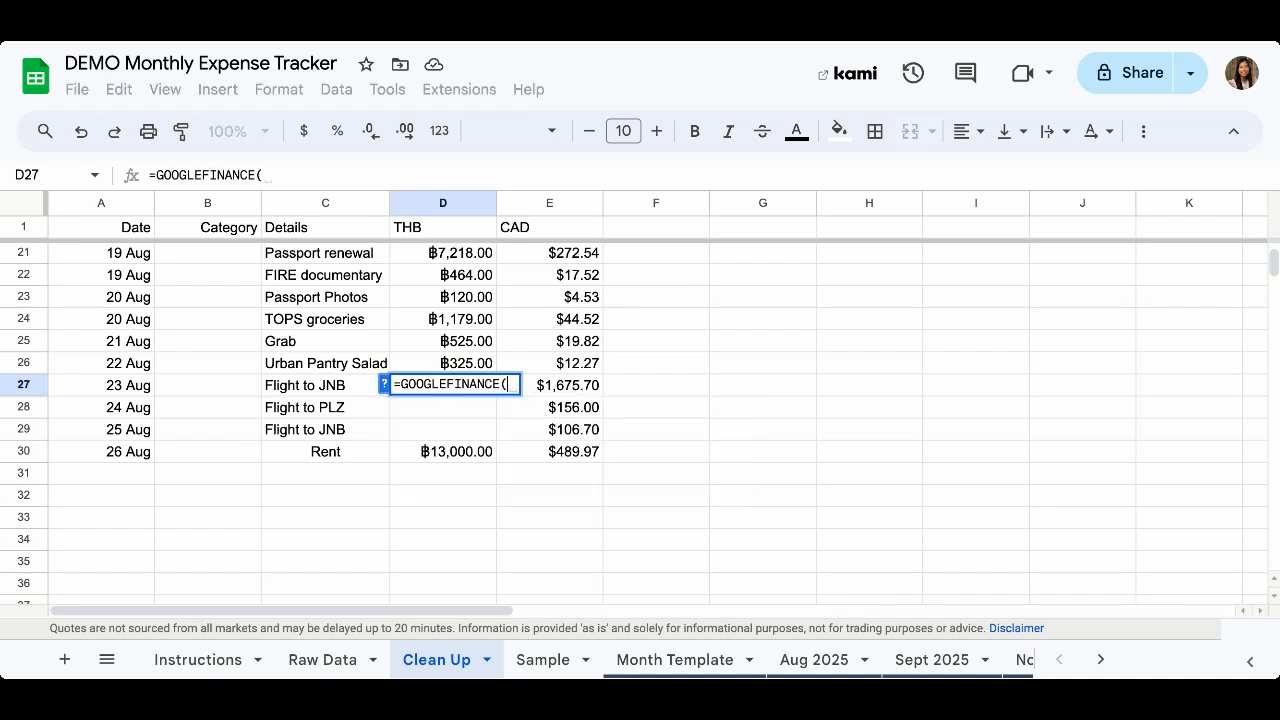
type("\"")
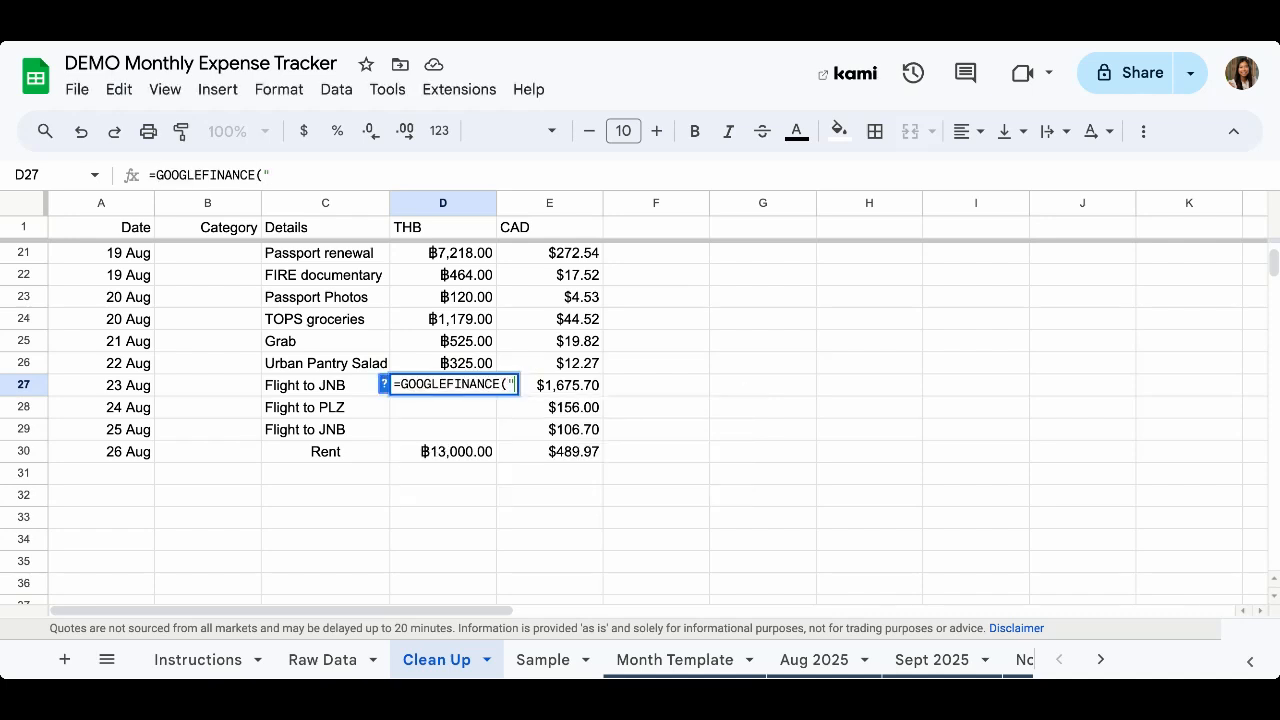
type("currency")
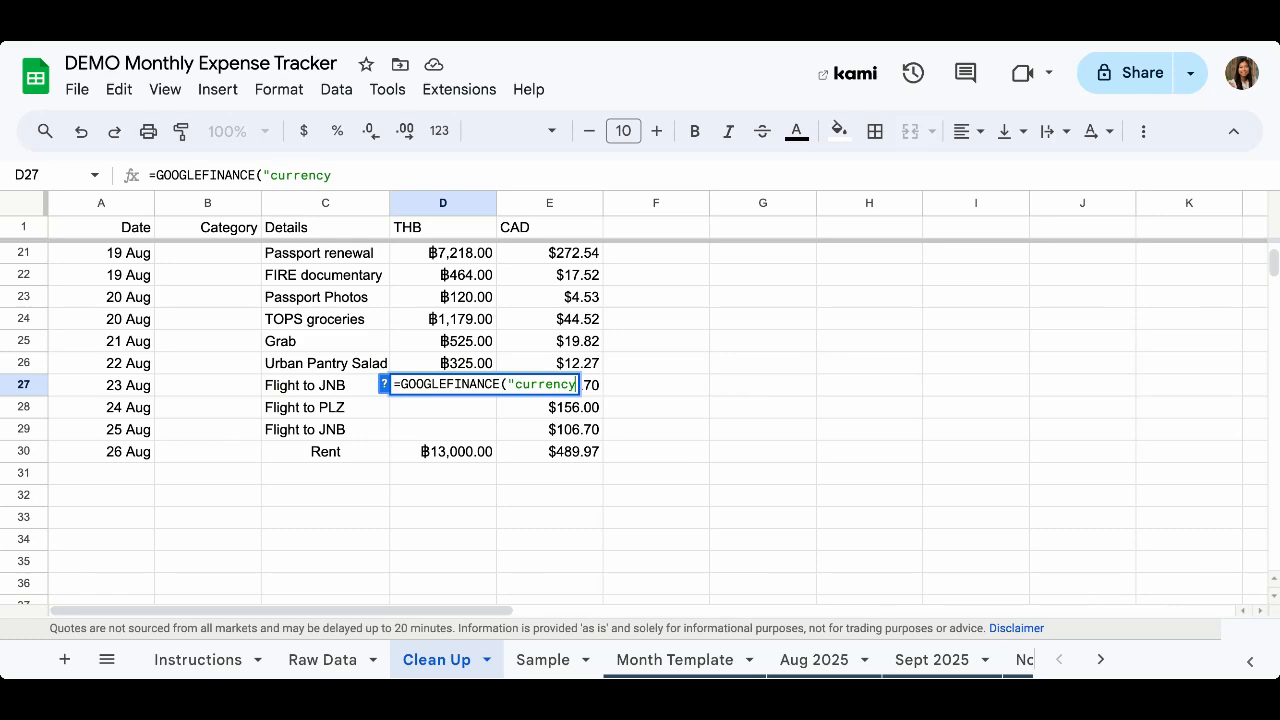
type(":cad")
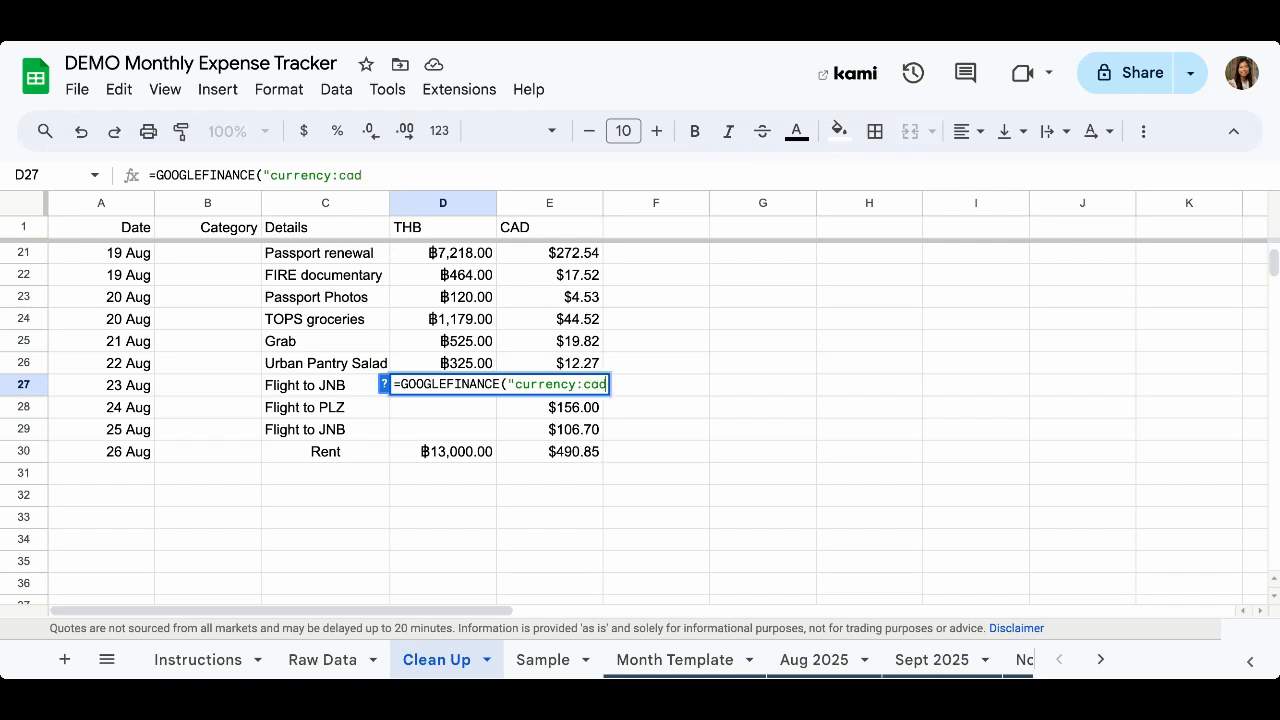
type("thb\")")
scroll(632, 414, "right", 2)
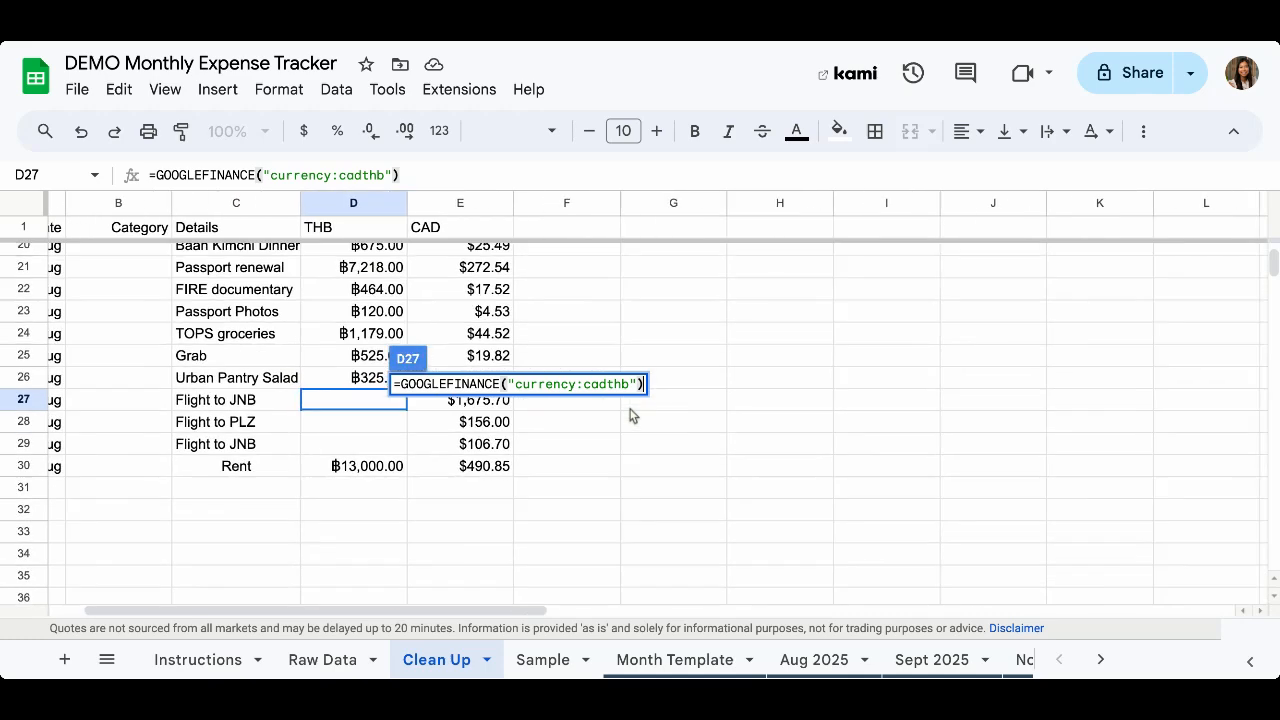
scroll(632, 414, "right", 1)
type("*")
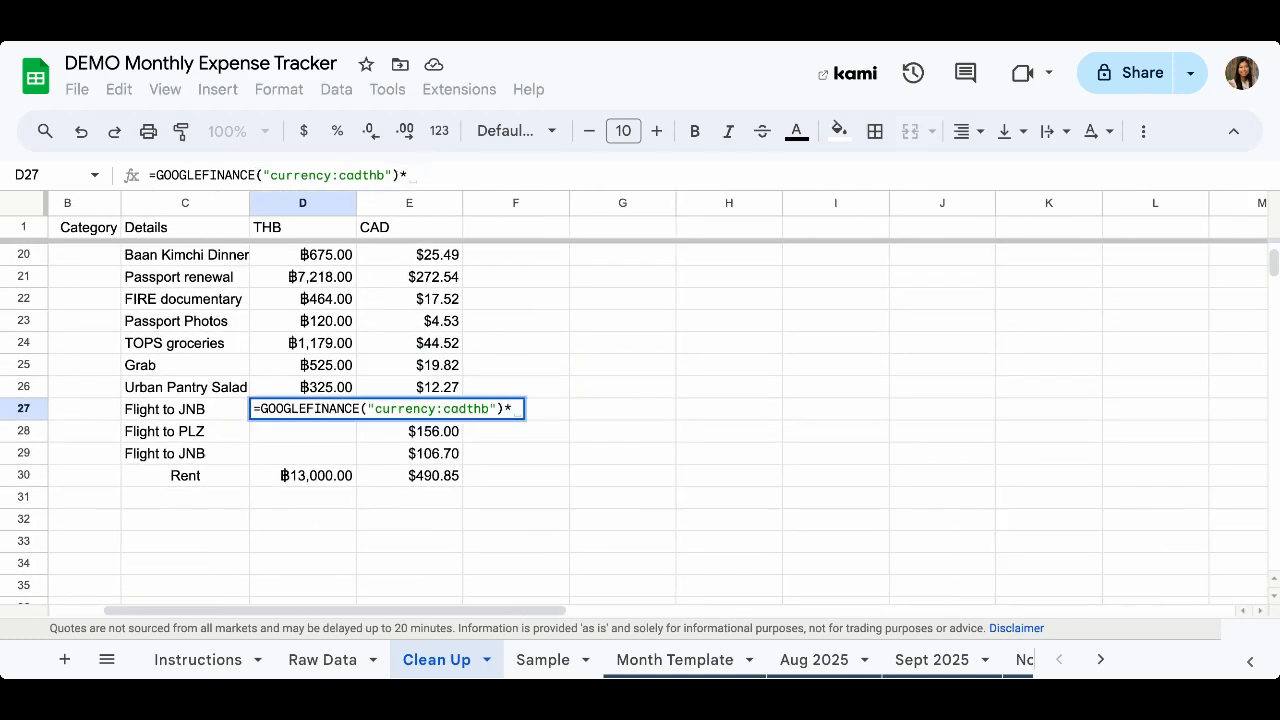
scroll(569, 251, "down", 3)
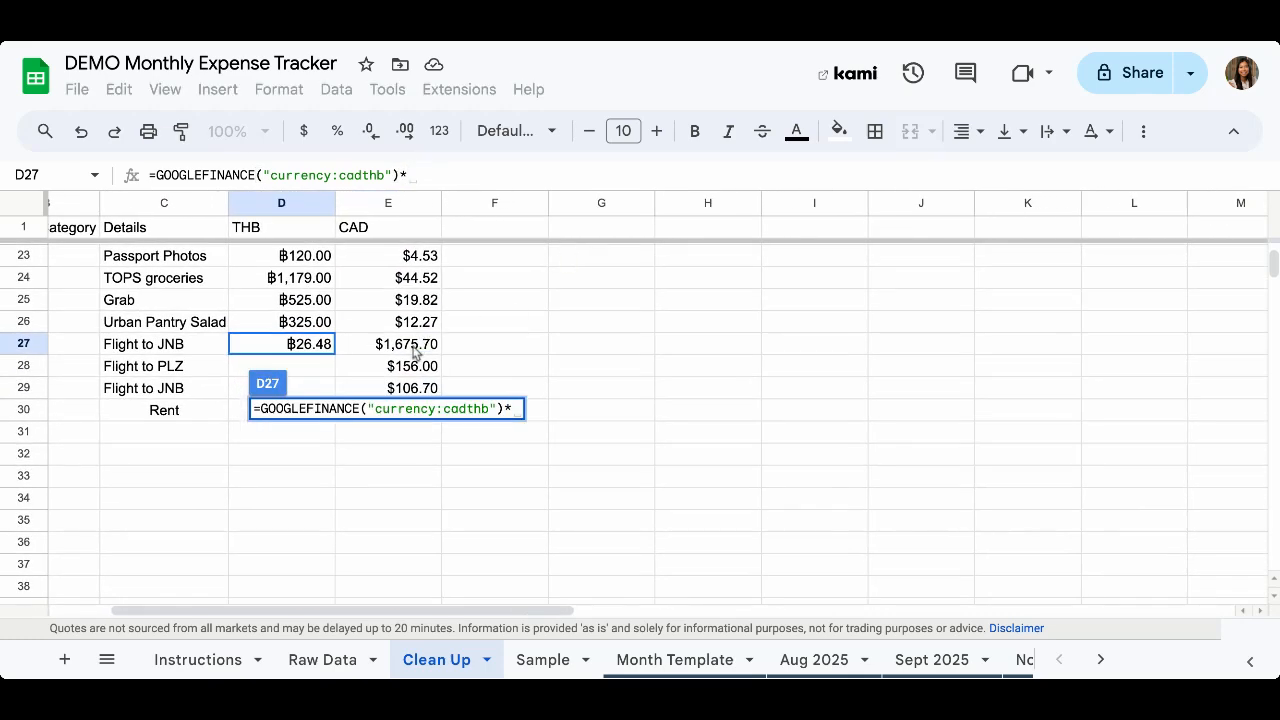
left_click(414, 346)
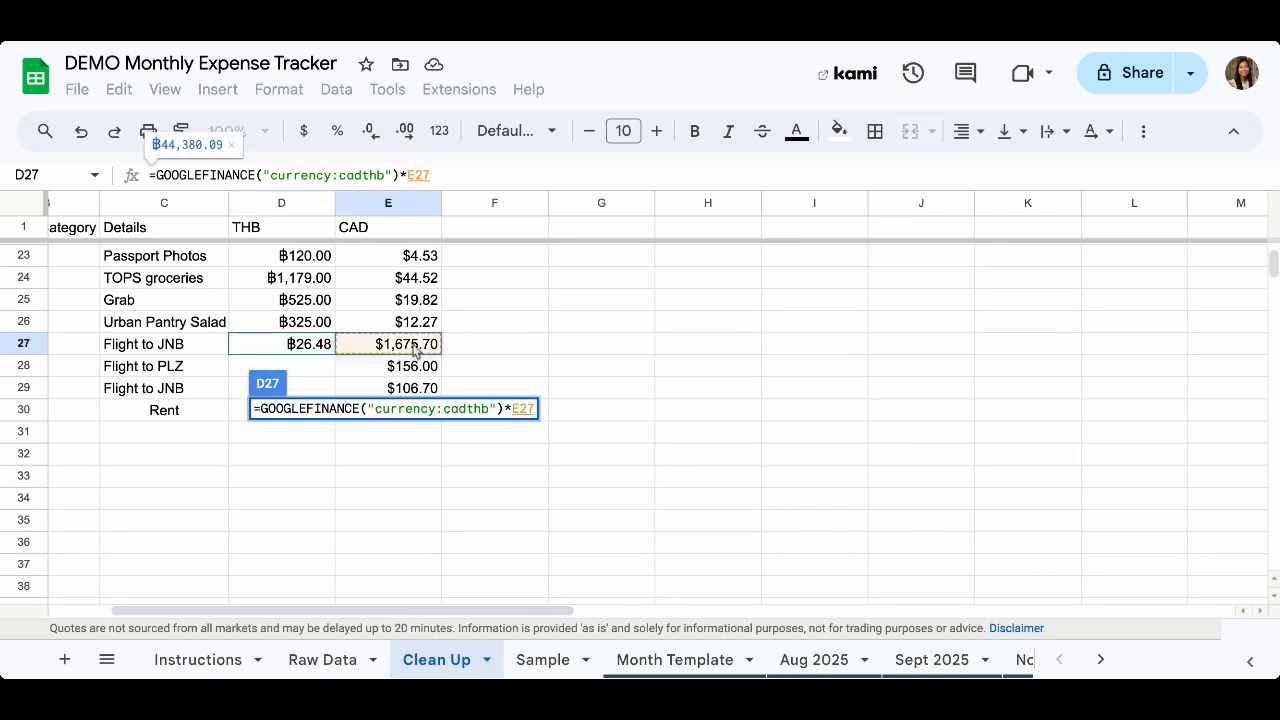
key("Return")
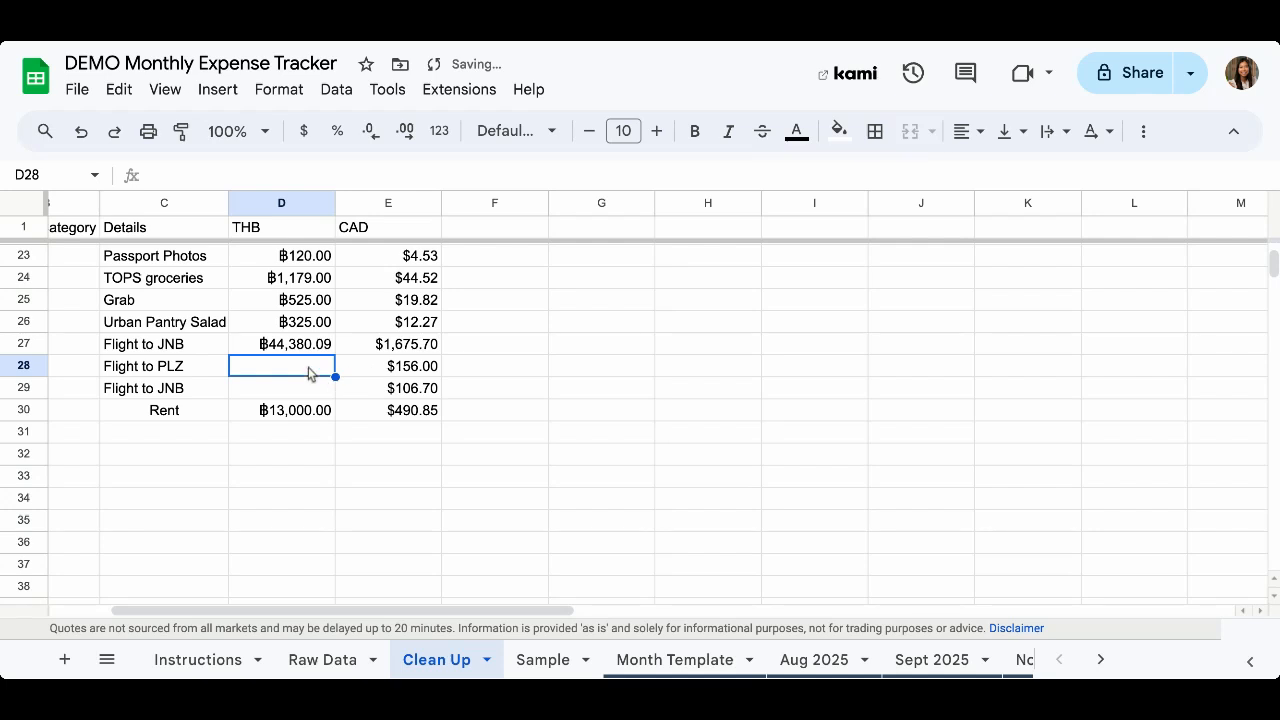
Fill the D27 conversion formula down the THB column through row 29
left_click(305, 346)
left_click(405, 348)
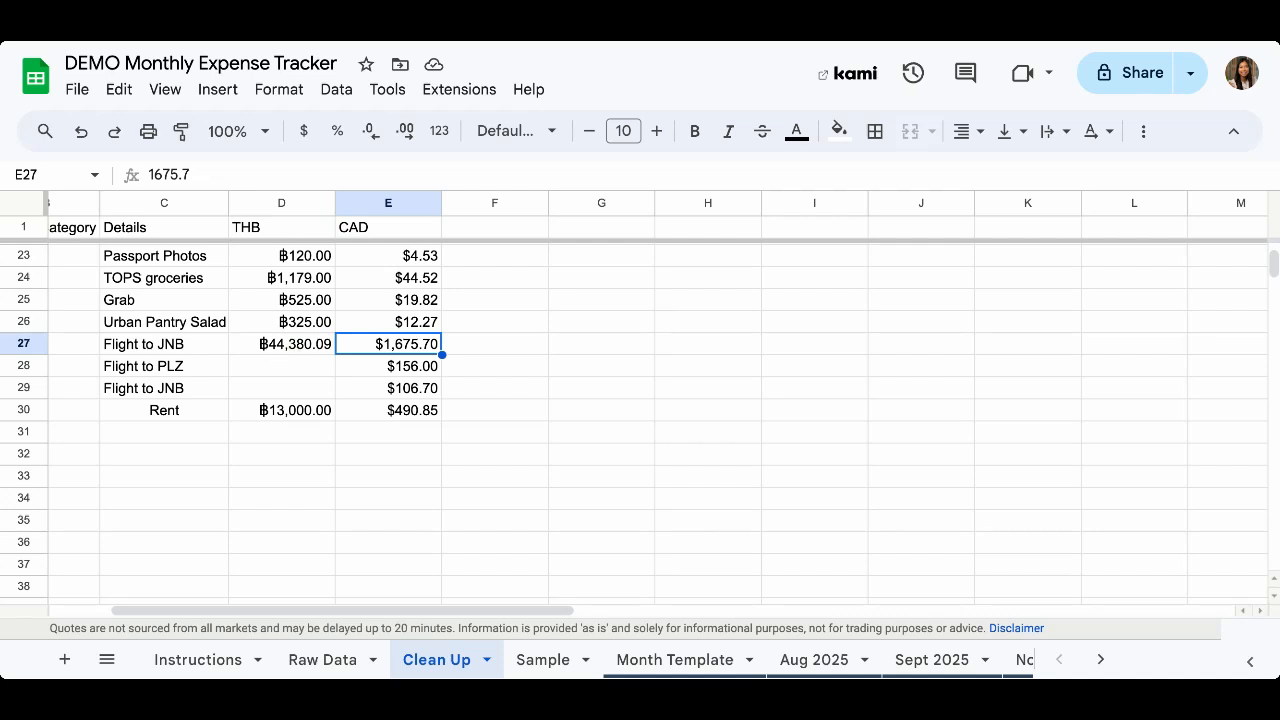
key("Left")
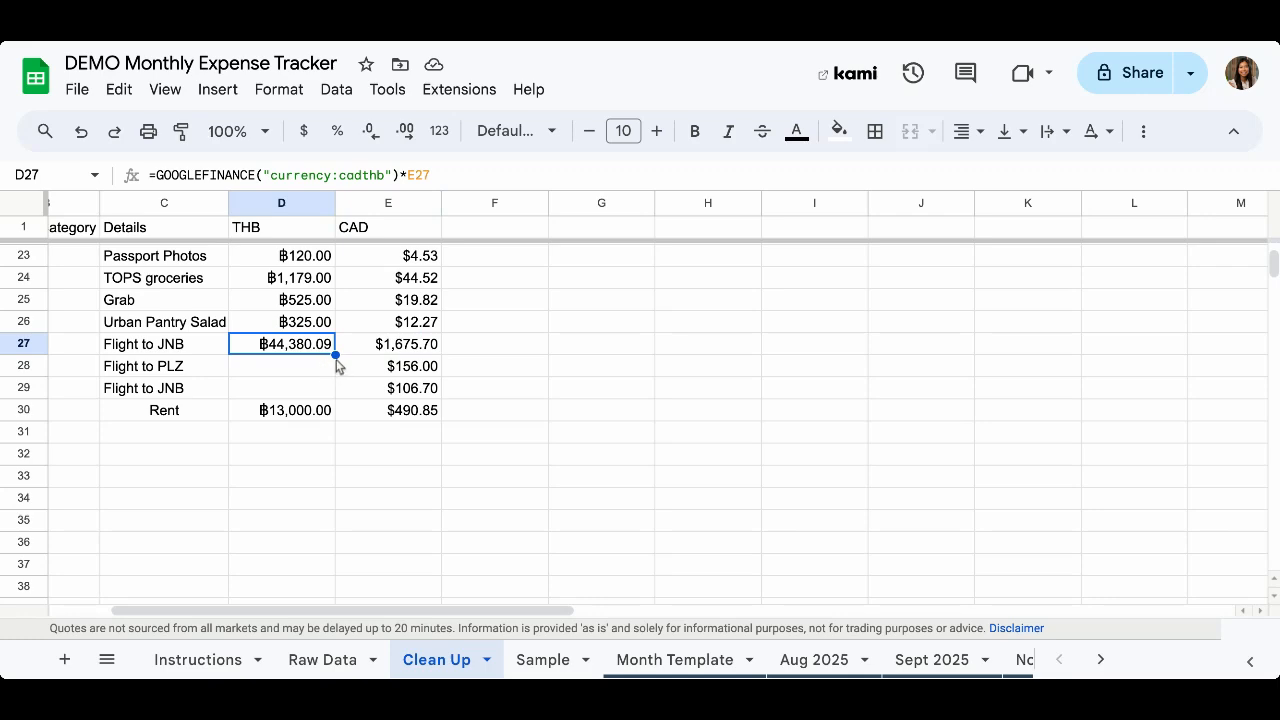
left_click_drag(337, 355, 337, 387)
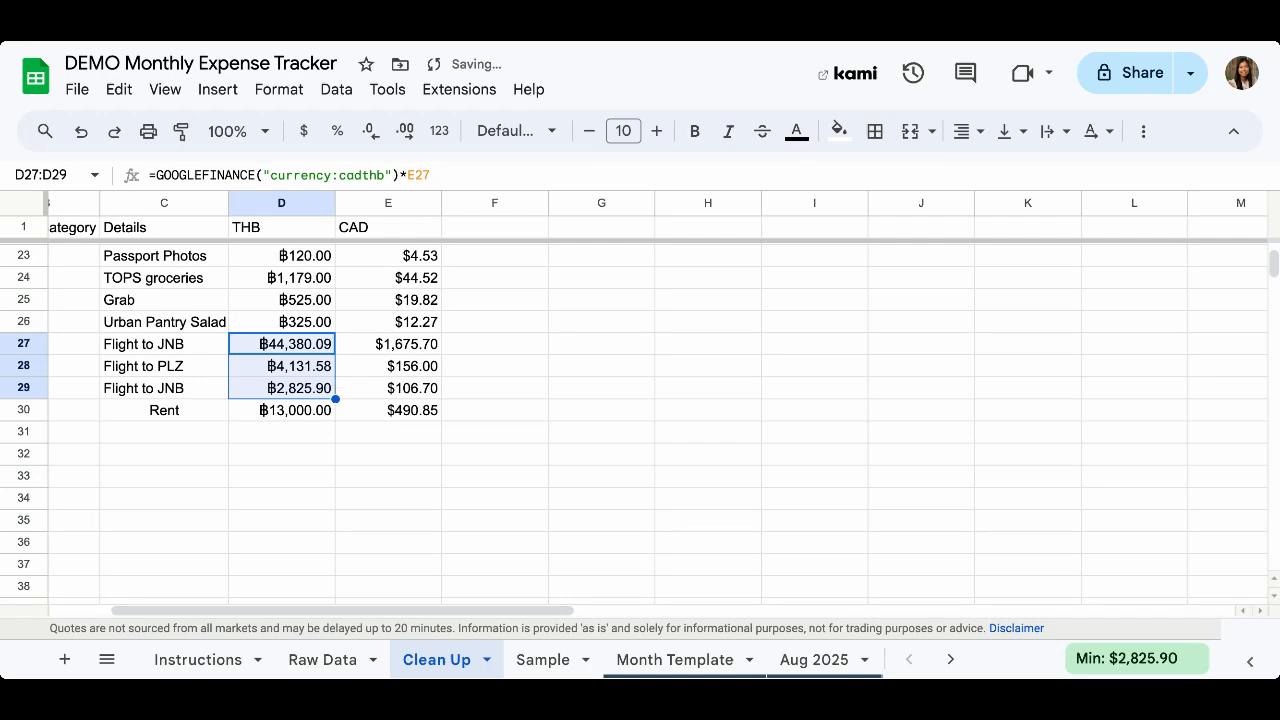